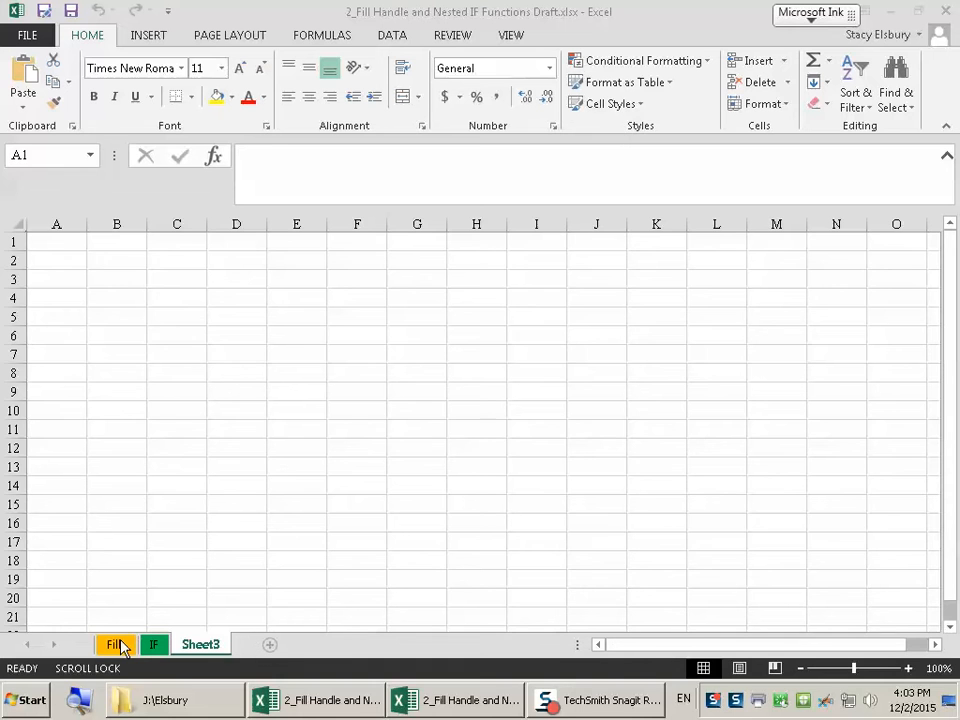
Open the Fill sheet and extend the time and weekday series in A2:B3 down to row 14
click(120, 645)
click(116, 645)
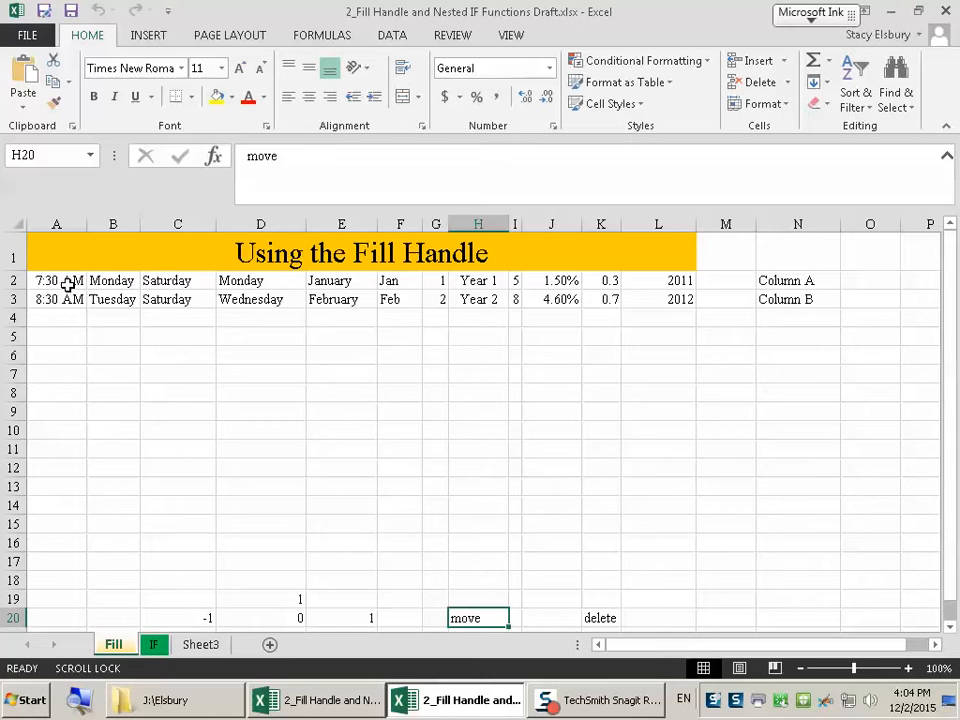
drag(67, 283, 80, 509)
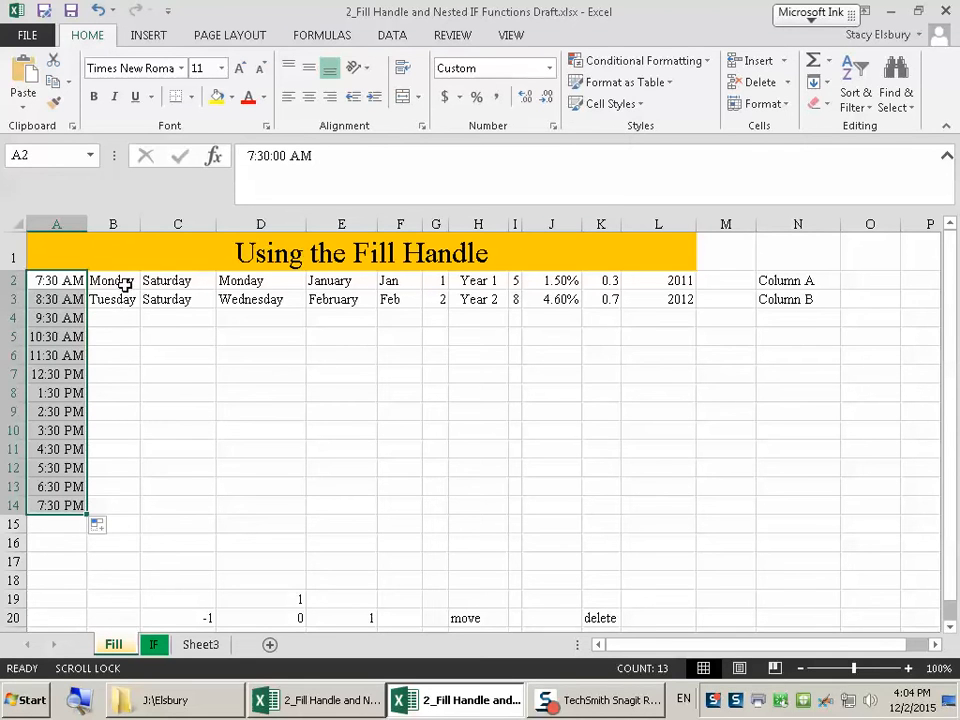
drag(122, 281, 145, 513)
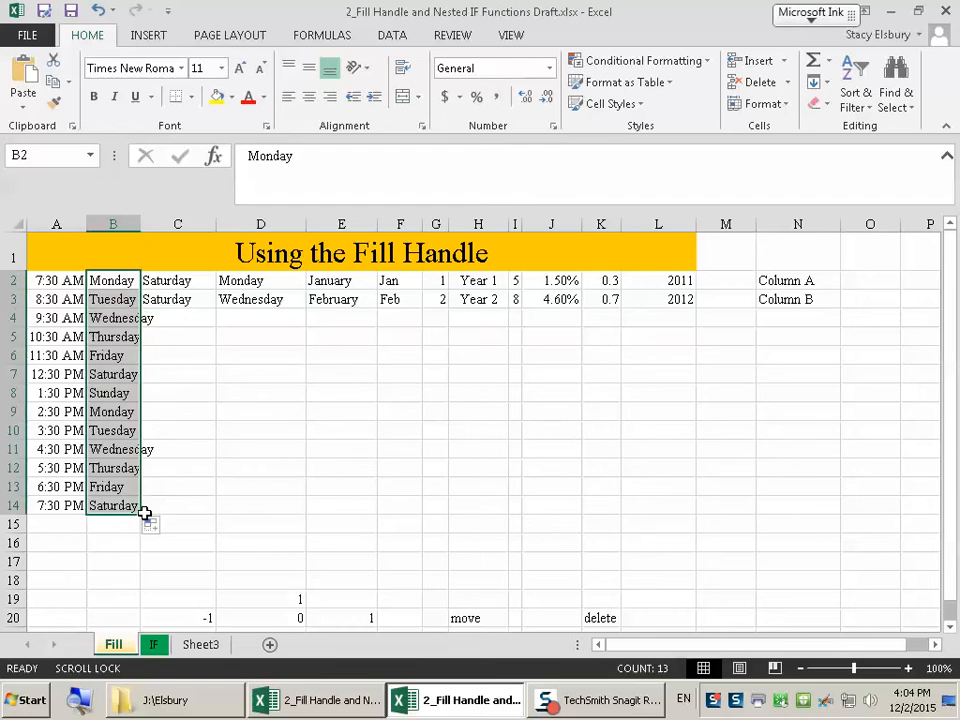
Try to fill column C down to row 14 from the single cell C3, and clear C4:C14
click(190, 300)
drag(215, 309, 206, 516)
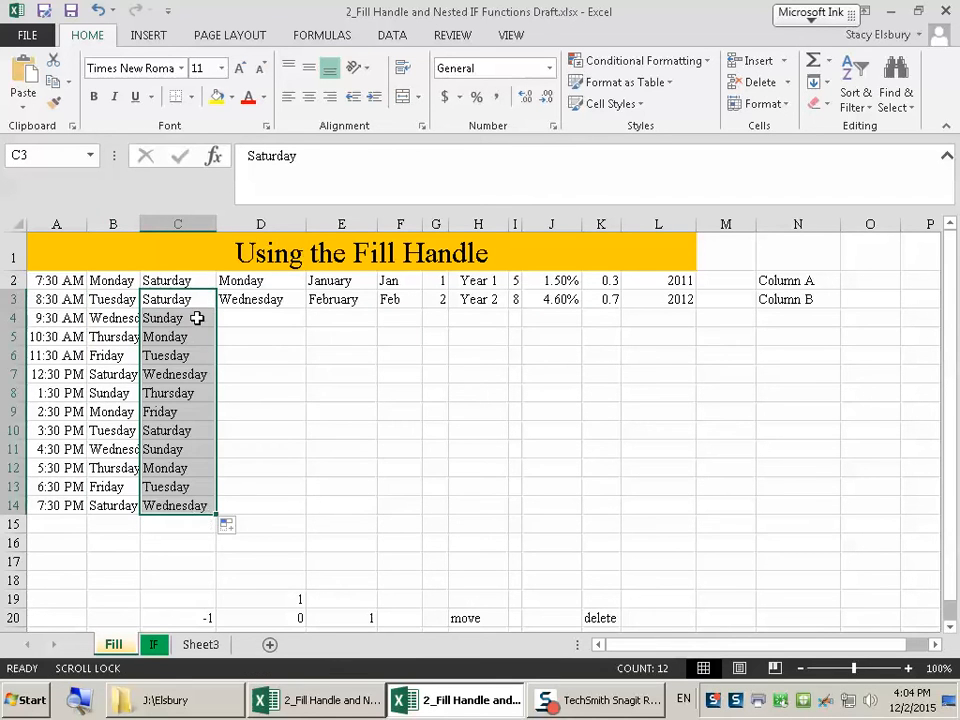
drag(197, 317, 200, 502)
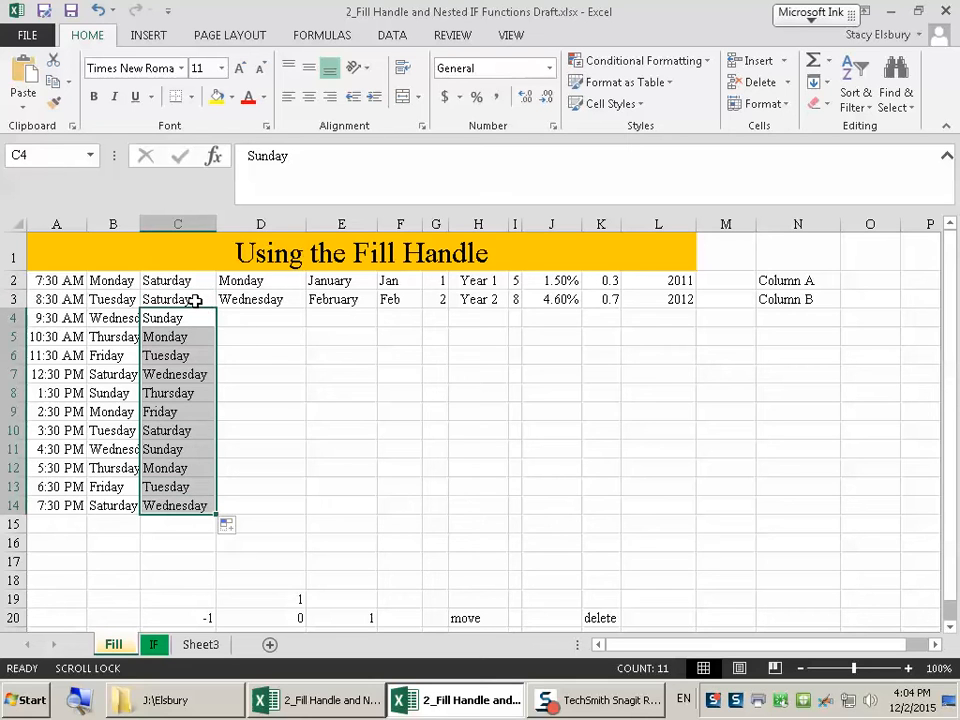
key(Delete)
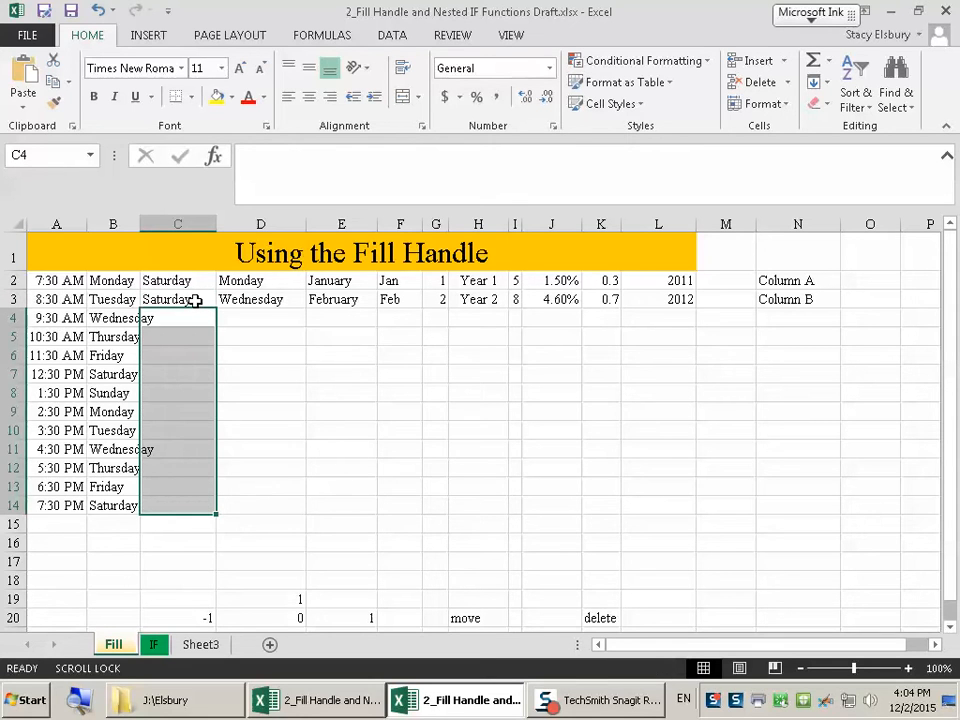
Extend the day and month patterns in rows 2 and 3 of columns C, D, E and F down to row 14
drag(197, 281, 200, 510)
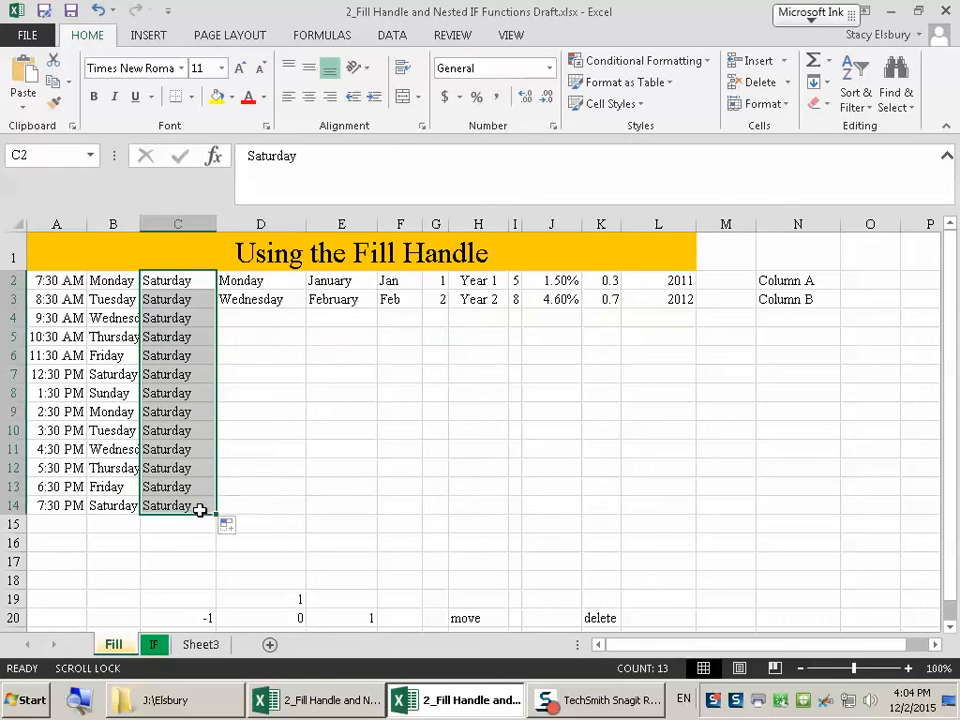
drag(262, 283, 300, 514)
drag(364, 281, 376, 512)
drag(410, 279, 430, 516)
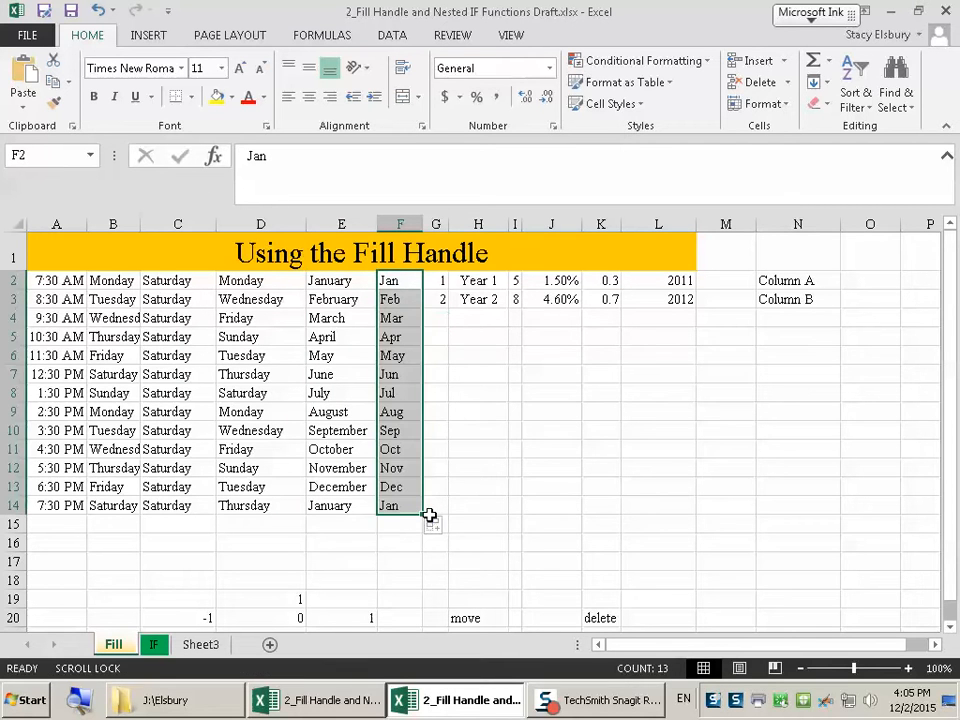
Extend the number and year series in columns G, H and I down to row 14, and autofit the width of column I
drag(441, 283, 443, 507)
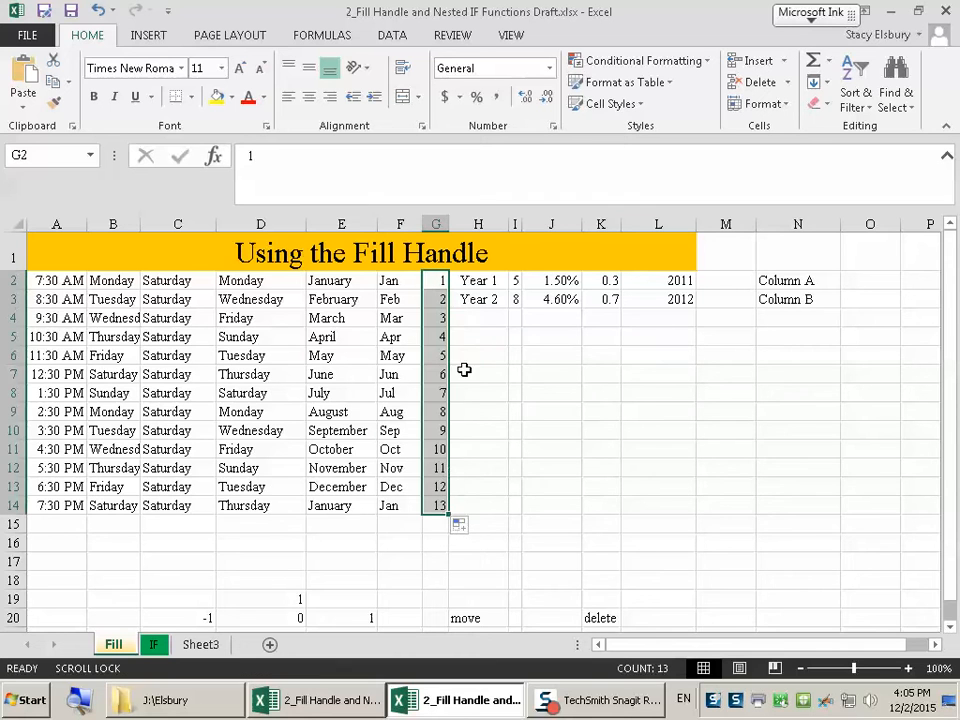
drag(467, 281, 488, 510)
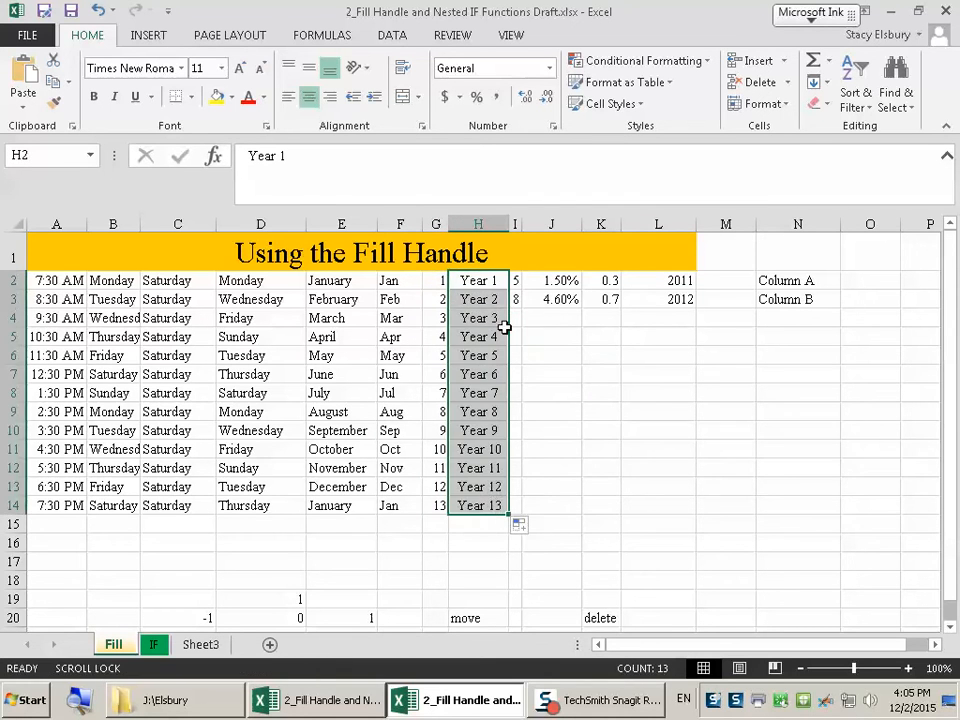
drag(515, 281, 530, 506)
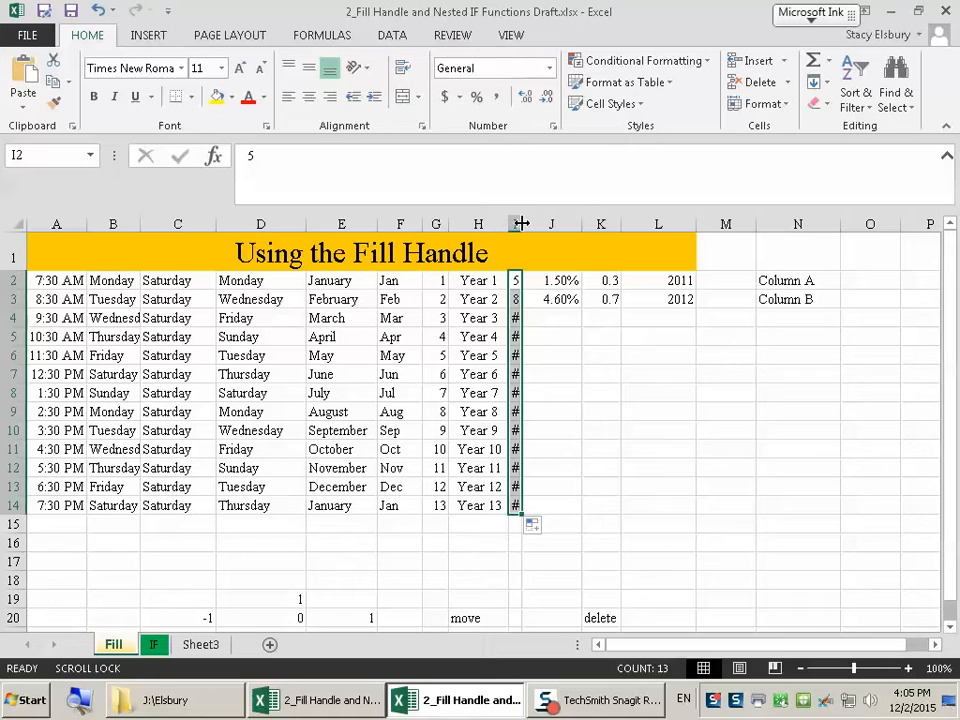
double_click(521, 224)
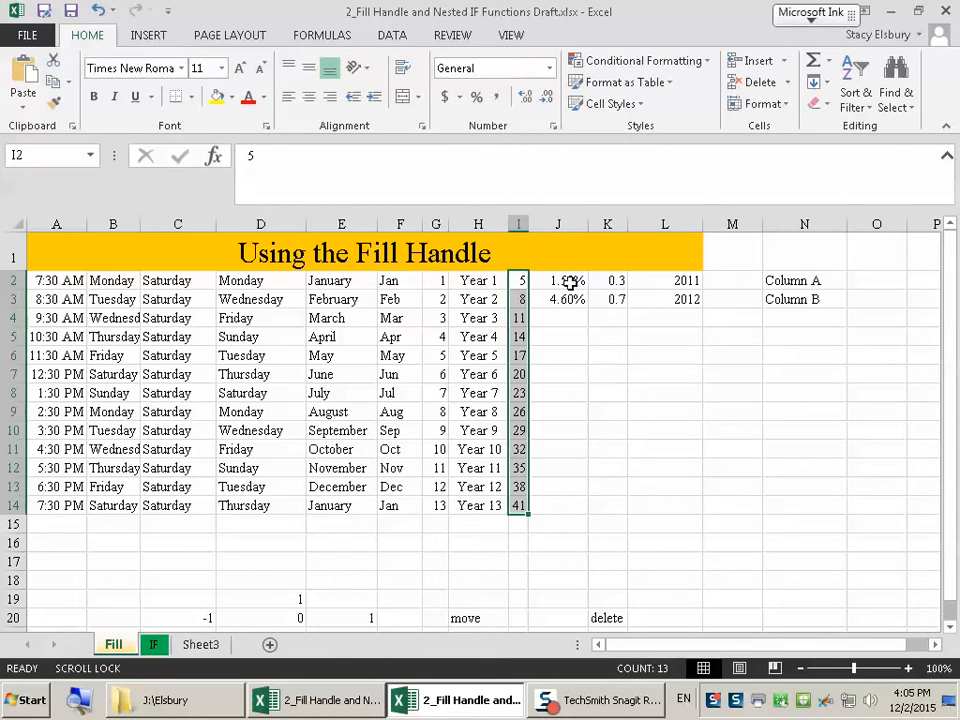
Extend the percentage, decimal and calendar-year series in columns J, K and L down to row 14
drag(569, 284, 589, 513)
drag(615, 281, 628, 511)
drag(664, 276, 709, 527)
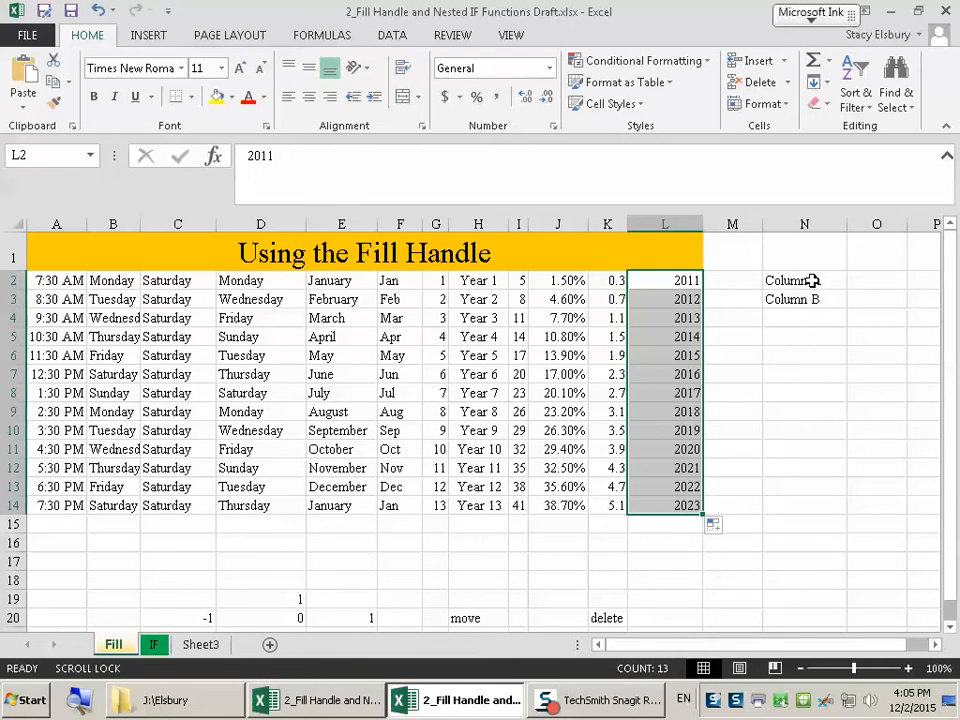
Try to extend the Column A and Column B labels in N2:N3 down to row 14, and clear N4:N14
drag(812, 280, 831, 511)
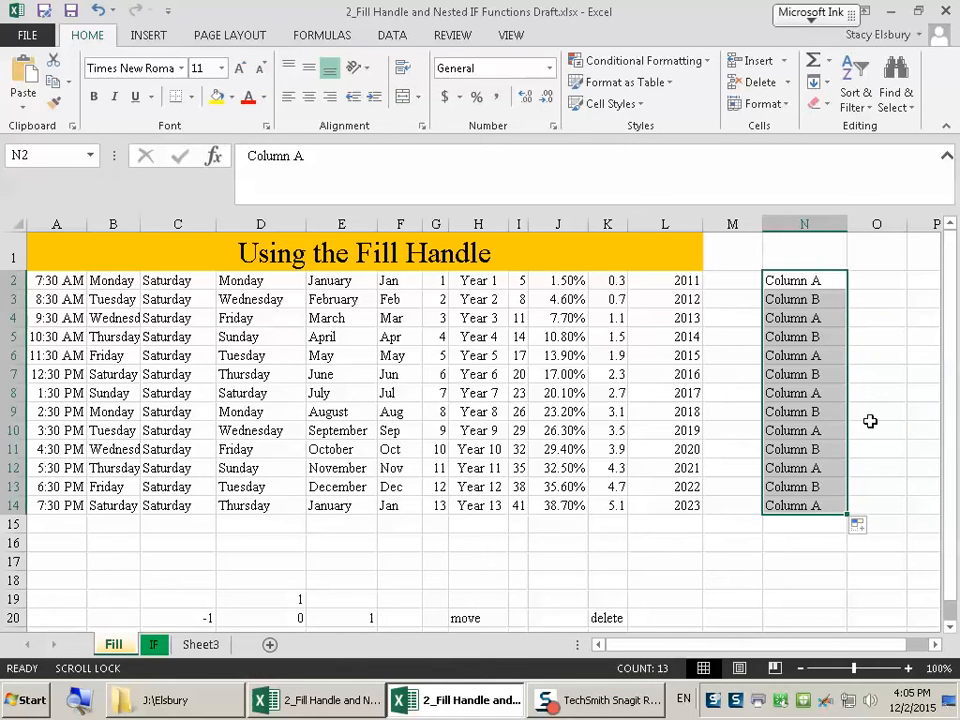
click(855, 393)
drag(816, 317, 818, 497)
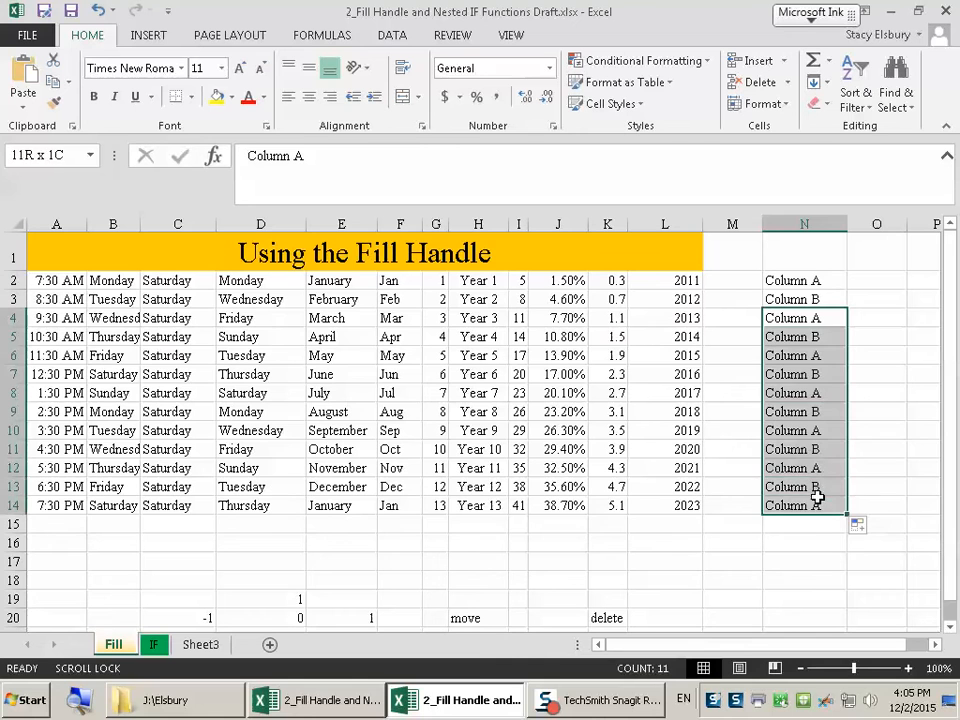
key(Delete)
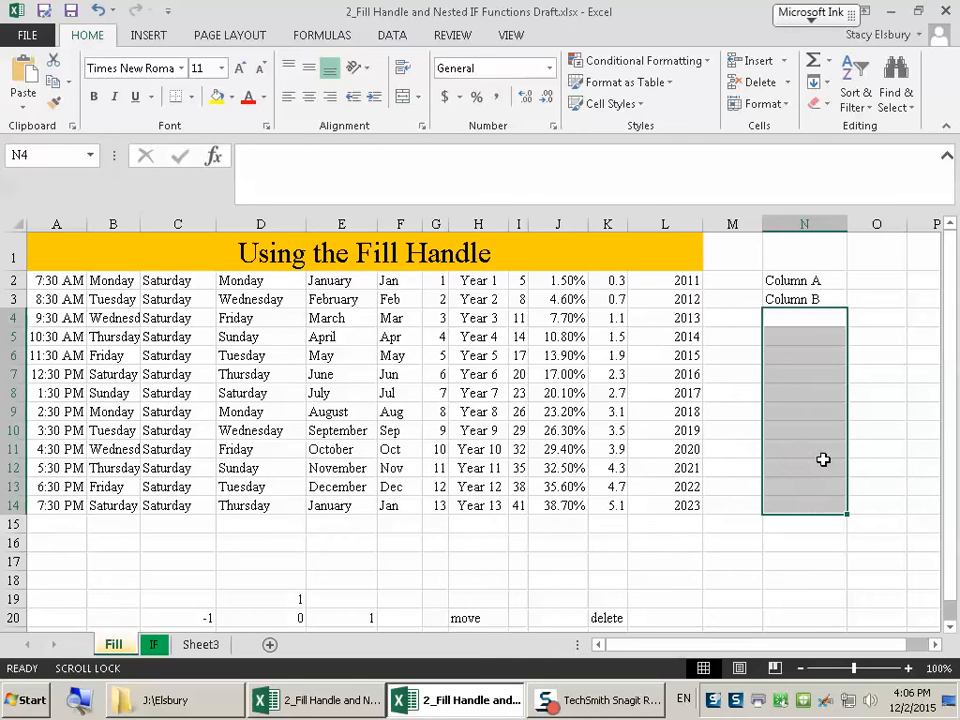
Enter the labels Column C, Column D and Column E in cells N4 to N6
click(809, 319)
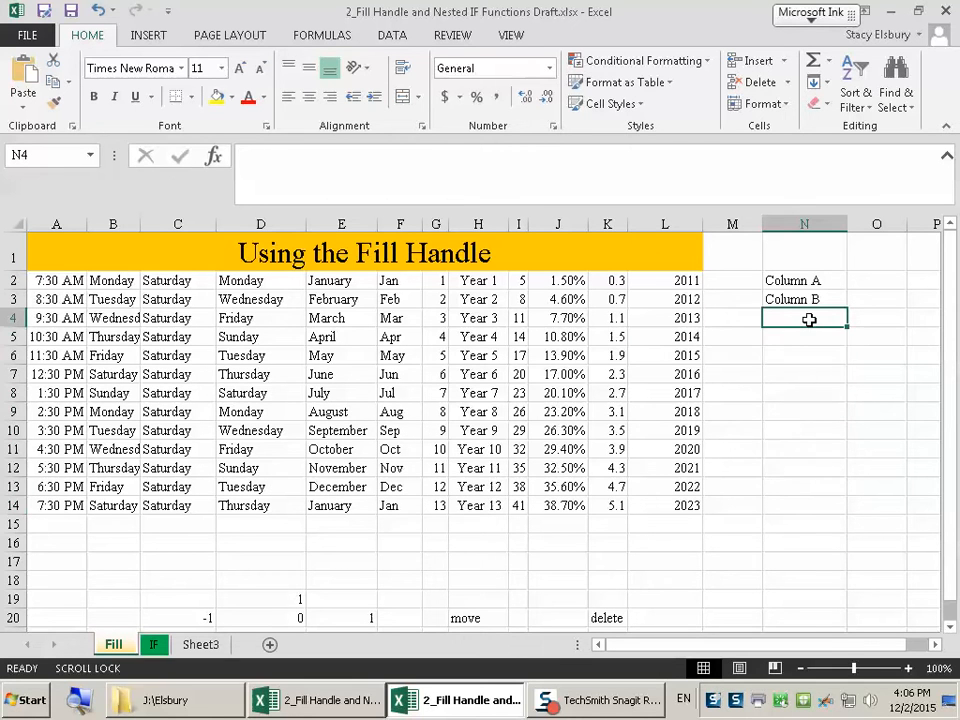
text(Column)
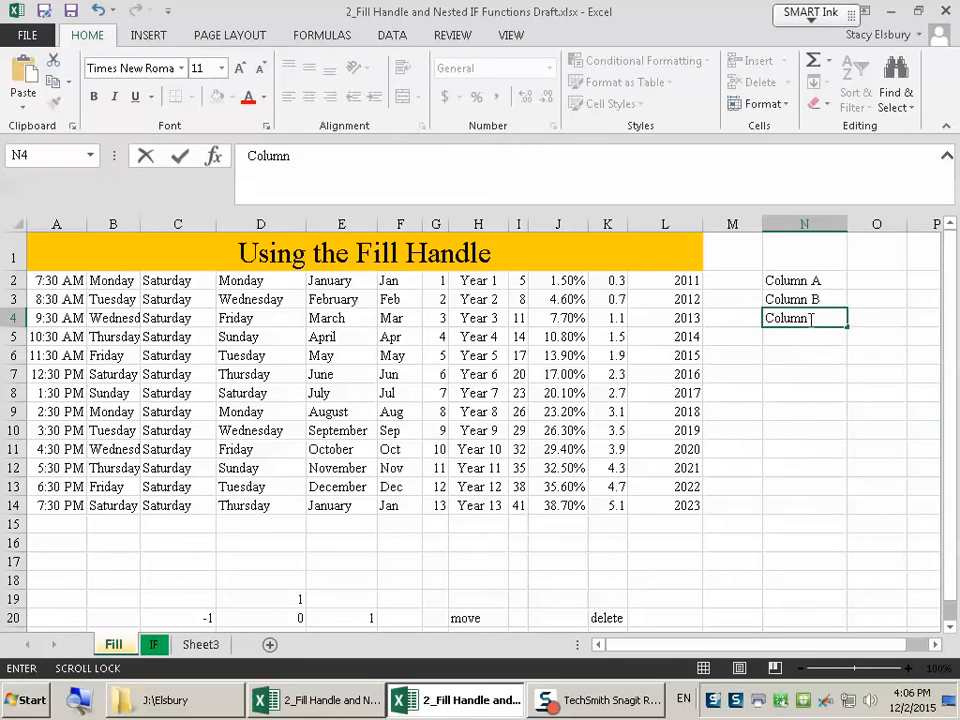
text( C)
key(Tab)
key(Return)
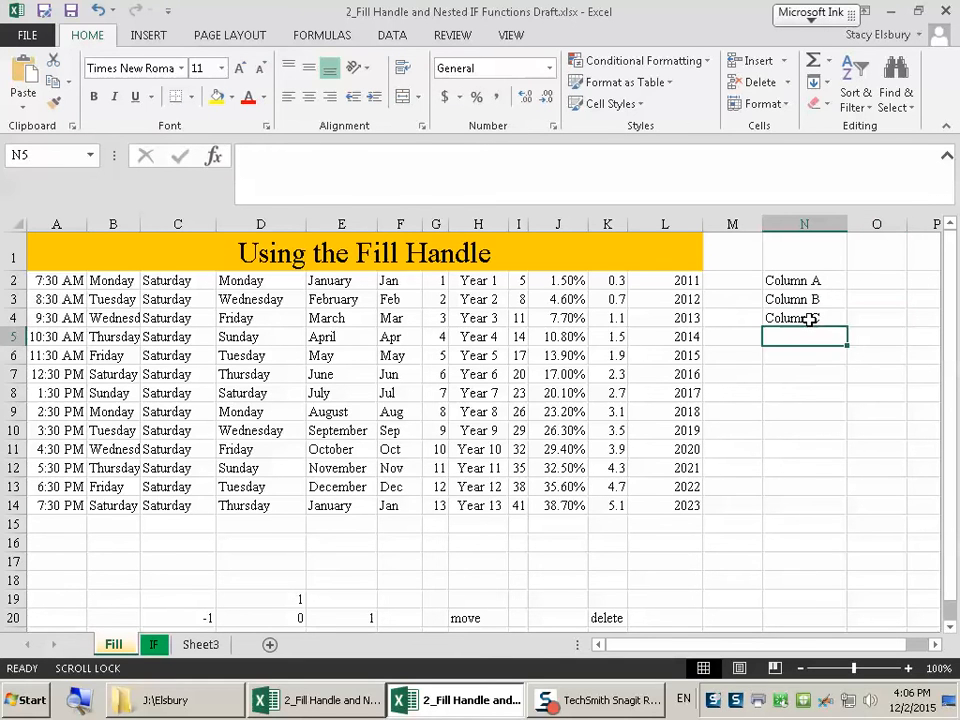
text(Column D)
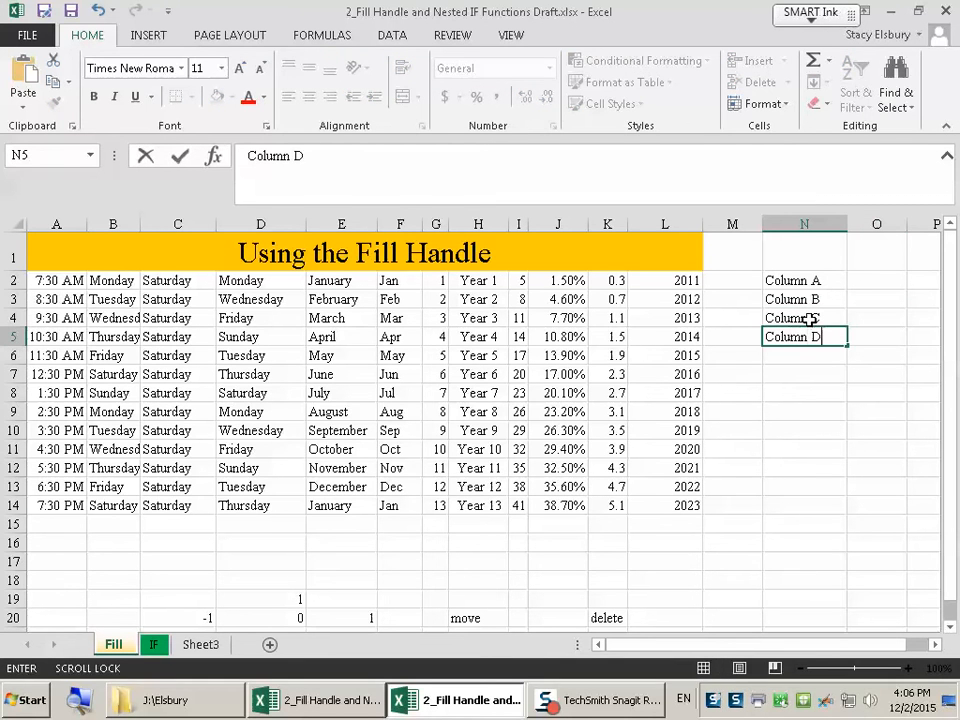
key(Return)
text(Column)
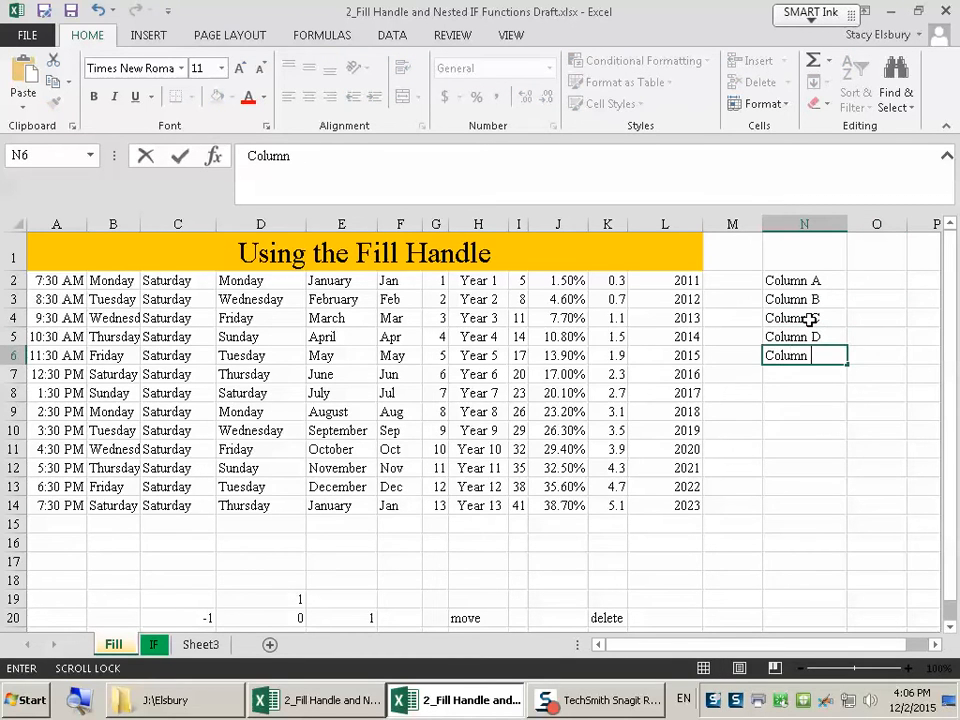
text( E)
key(Return)
Enter the labels Column F, Column G, Column H and Column I in cells N7 to N10
text(Column )
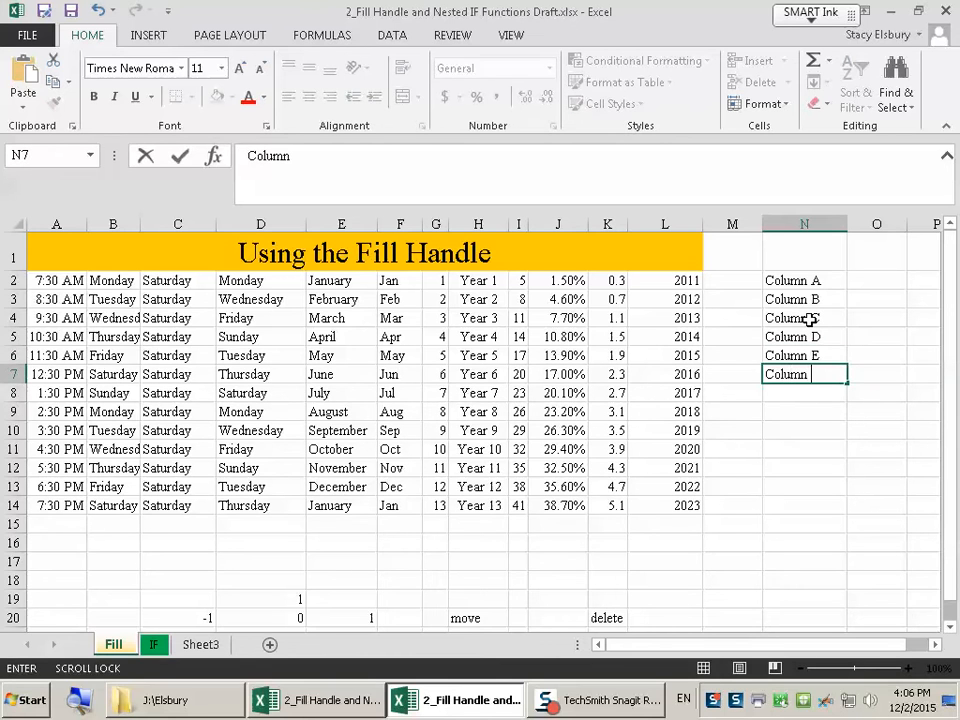
text(F)
key(Return)
text(Column )
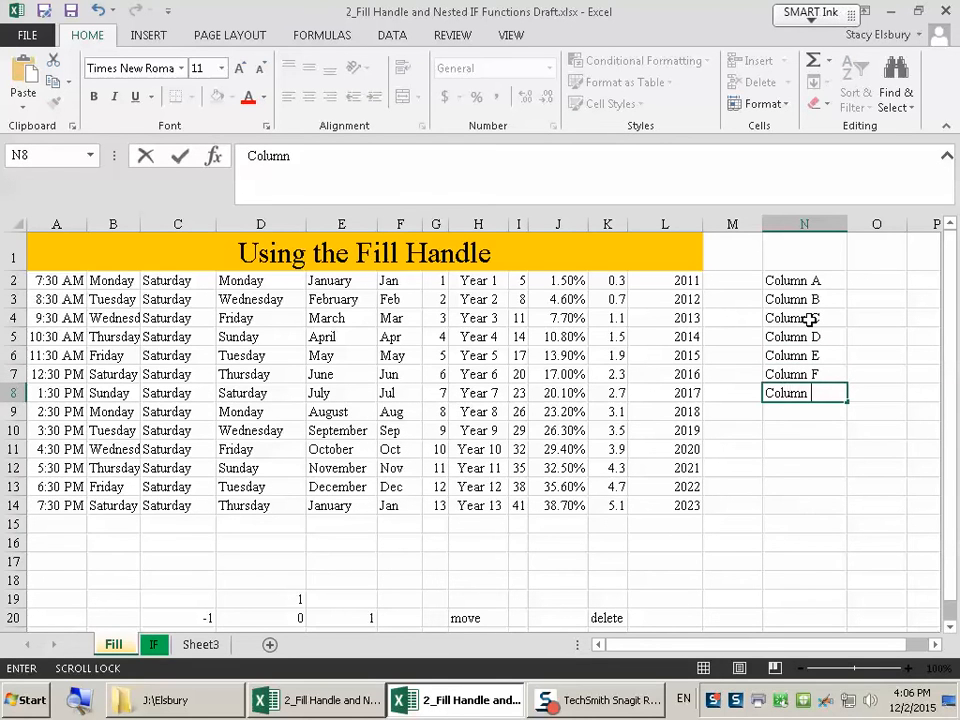
text(G)
key(Return)
text(Column)
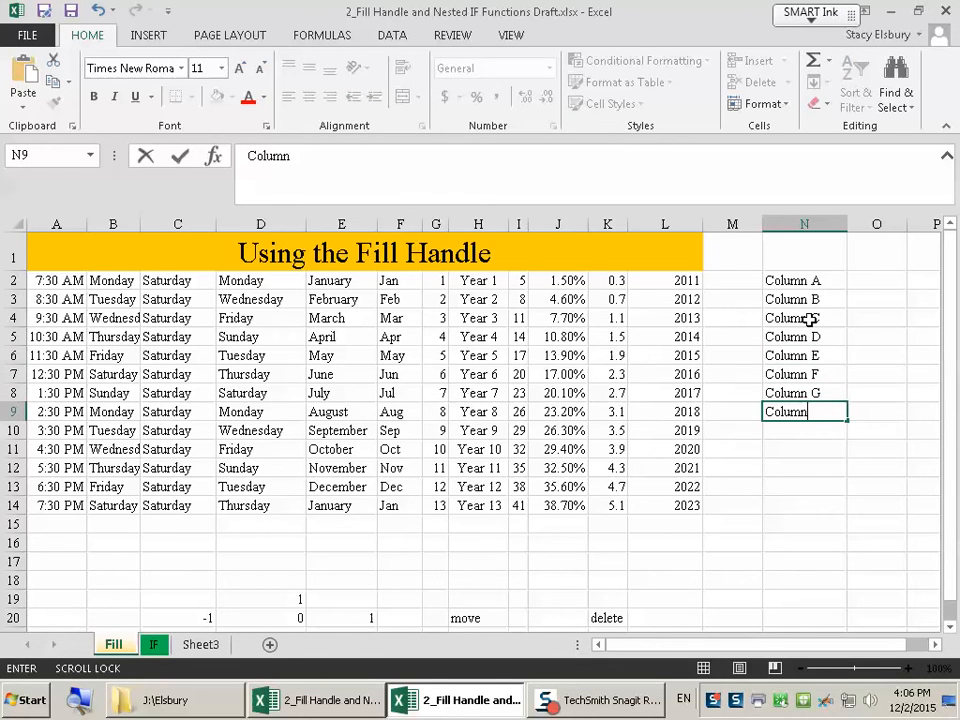
text( H)
key(Return)
text(Col)
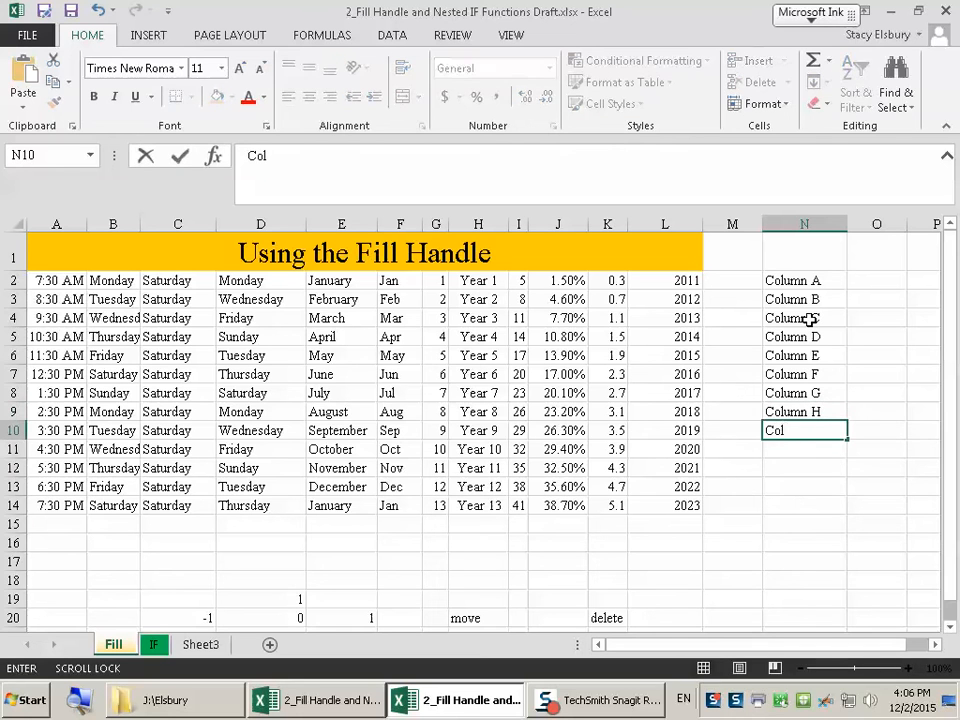
text(umn I)
key(Return)
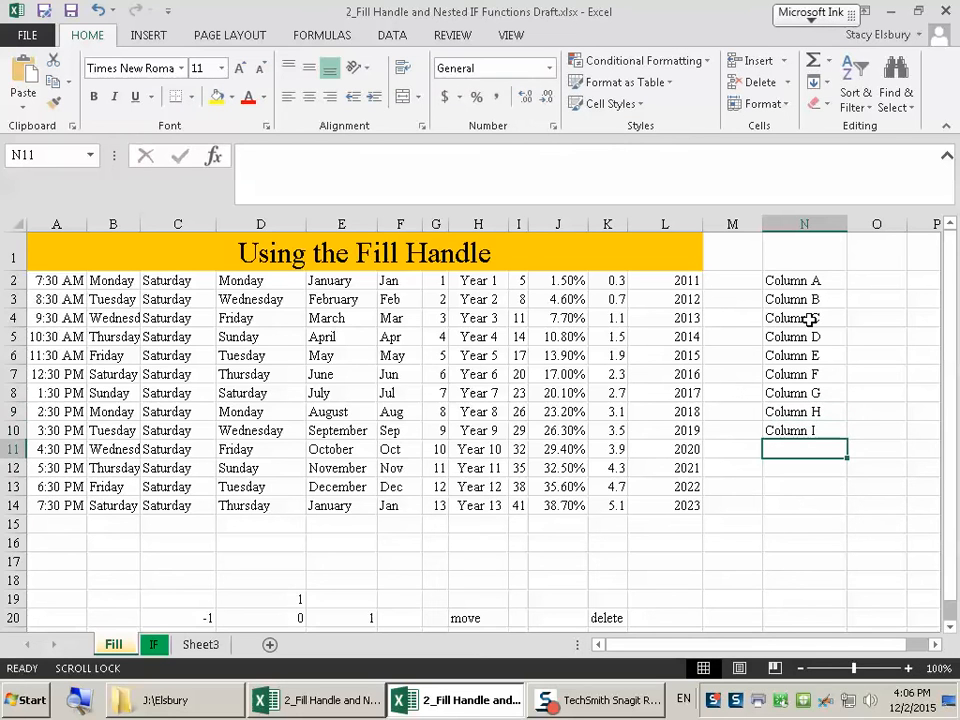
Enter the labels Column J, Column K, Column L and Column M in cells N11 to N14
text(Column )
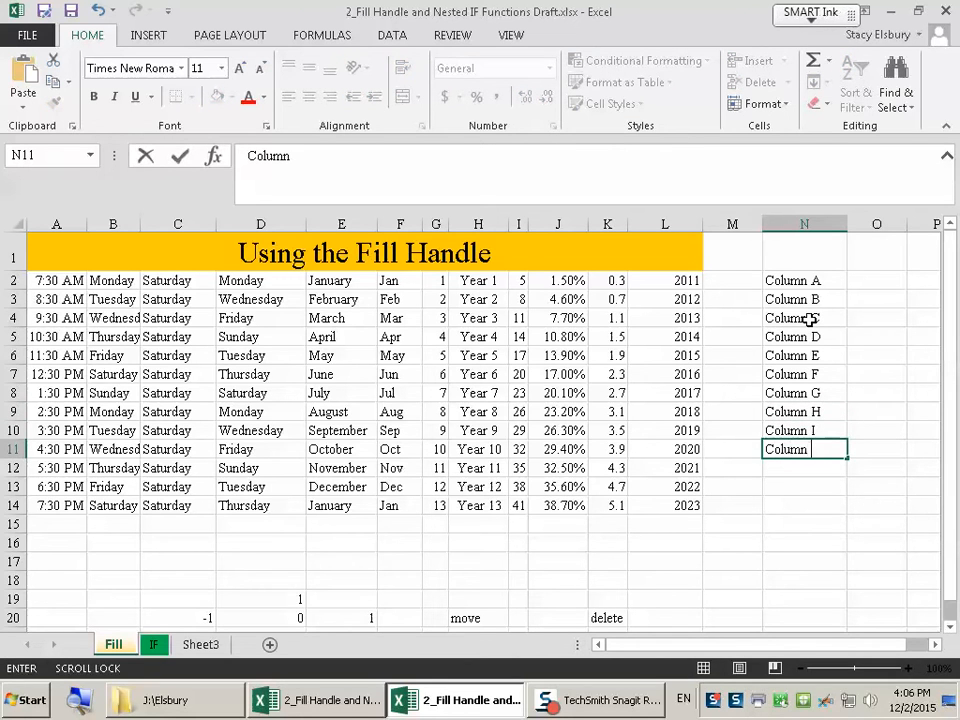
text(J)
key(Return)
text(Column)
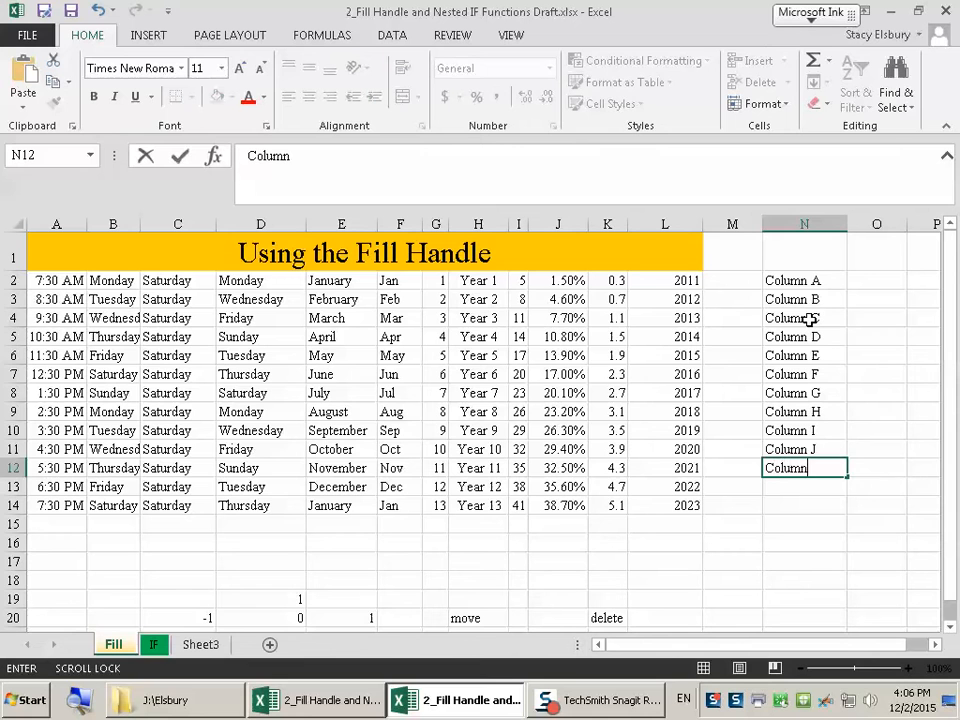
text( K)
key(Return)
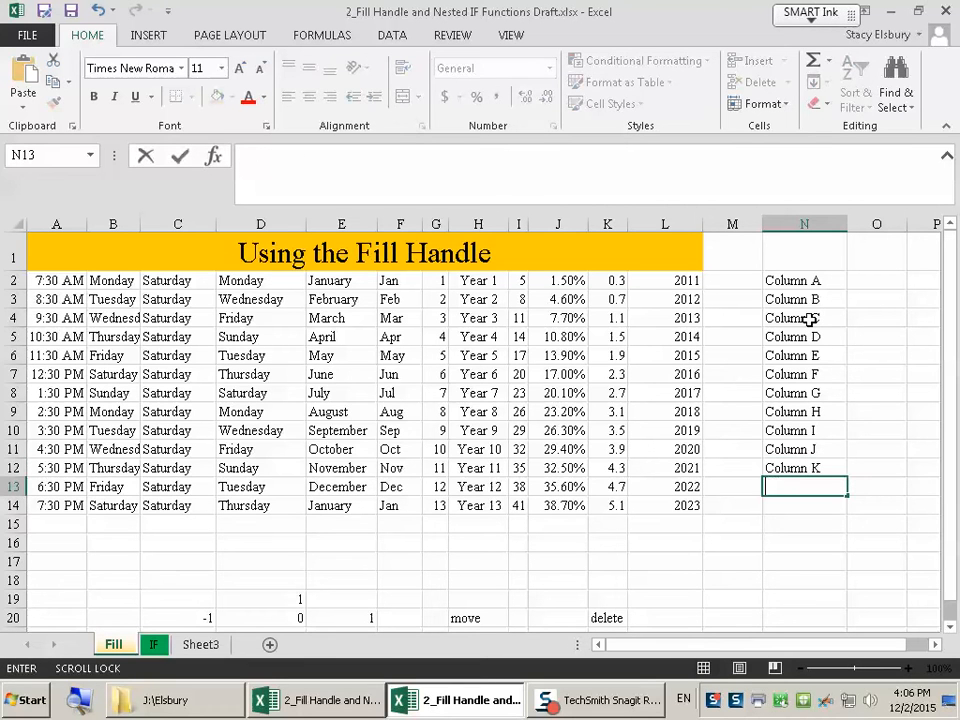
text(Column L)
key(Return)
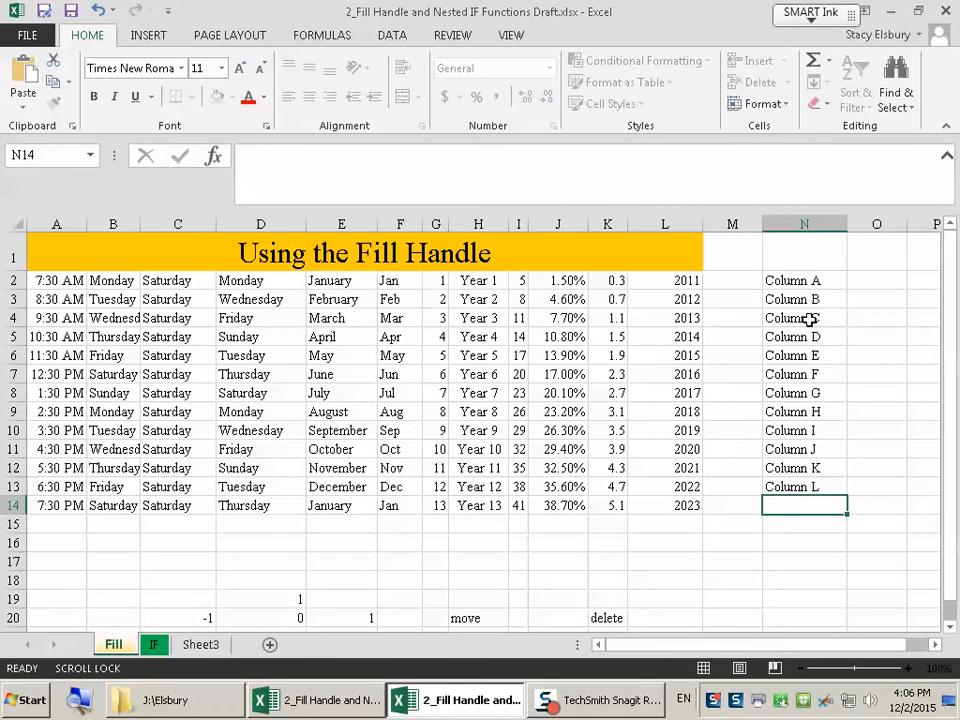
text(Column)
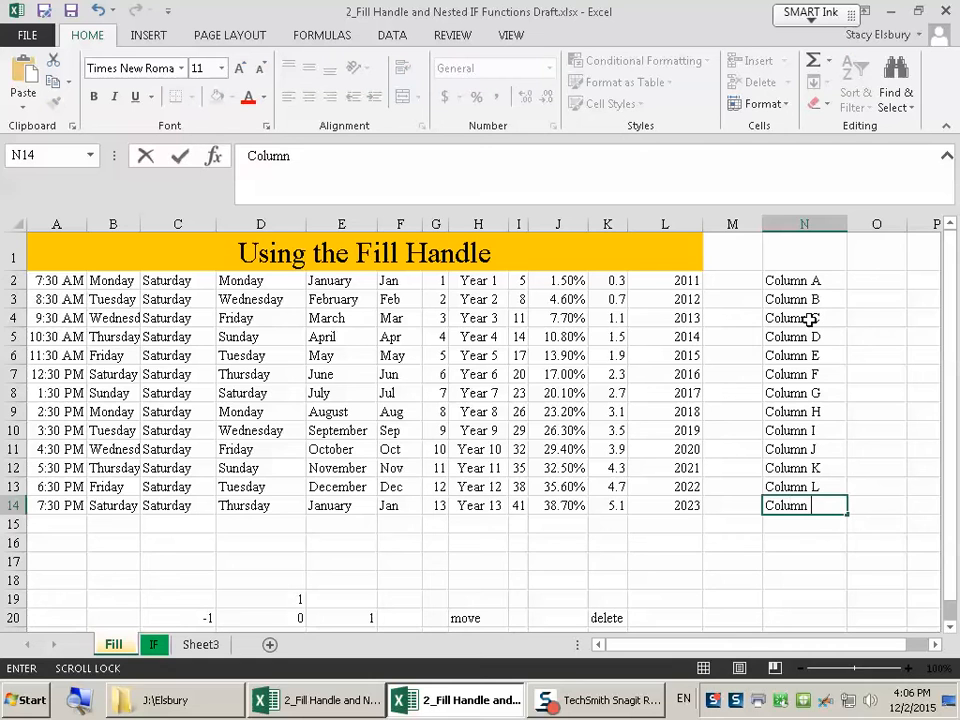
text( M)
click(648, 540)
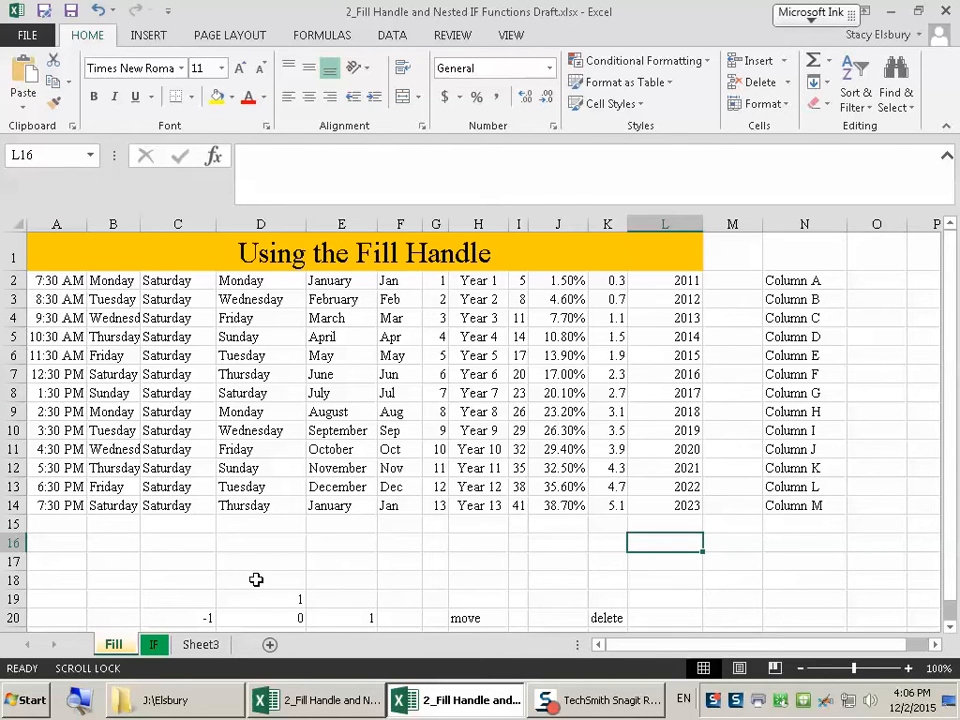
Extend the number series that starts with 0 and 1 in D20:E20 across to G20
click(255, 618)
scroll(258, 589, down, 1)
scroll(258, 589, down, 1)
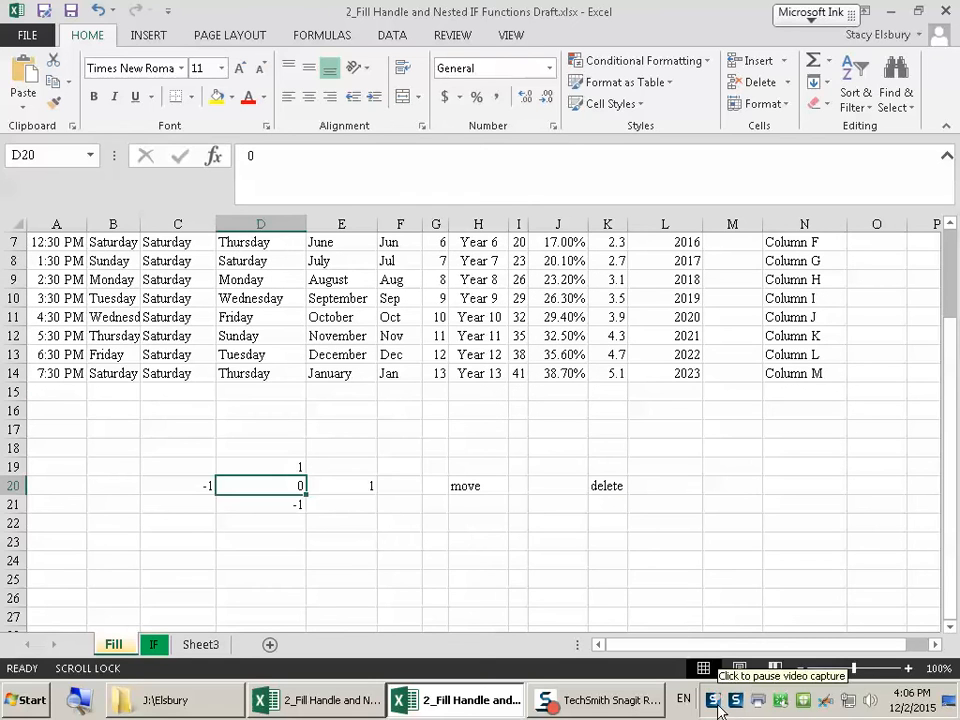
drag(285, 490, 440, 499)
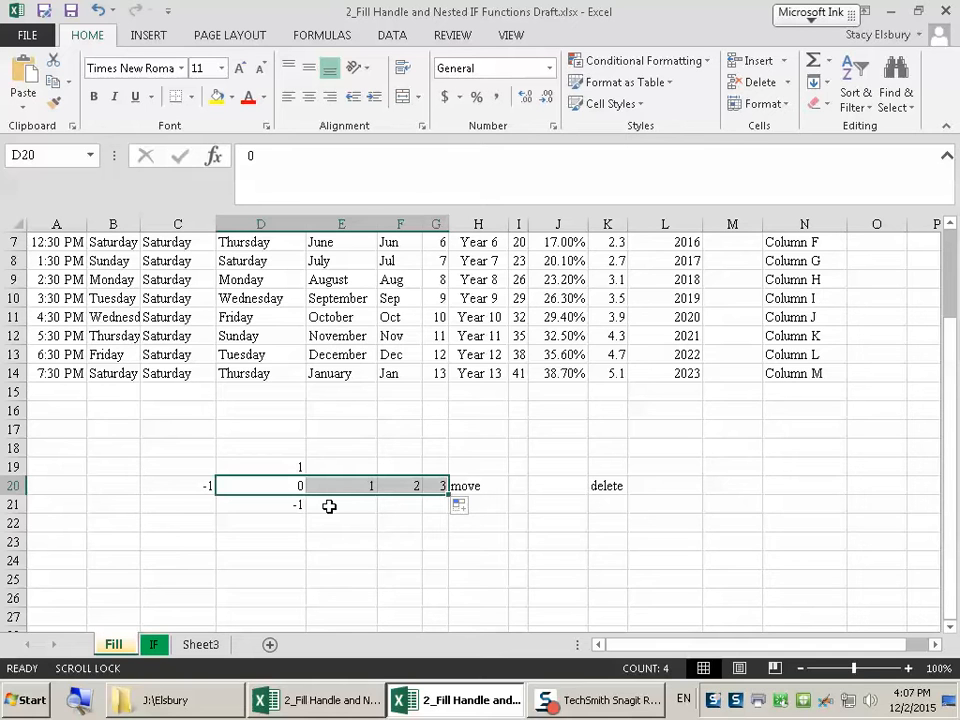
click(225, 490)
drag(225, 490, 195, 491)
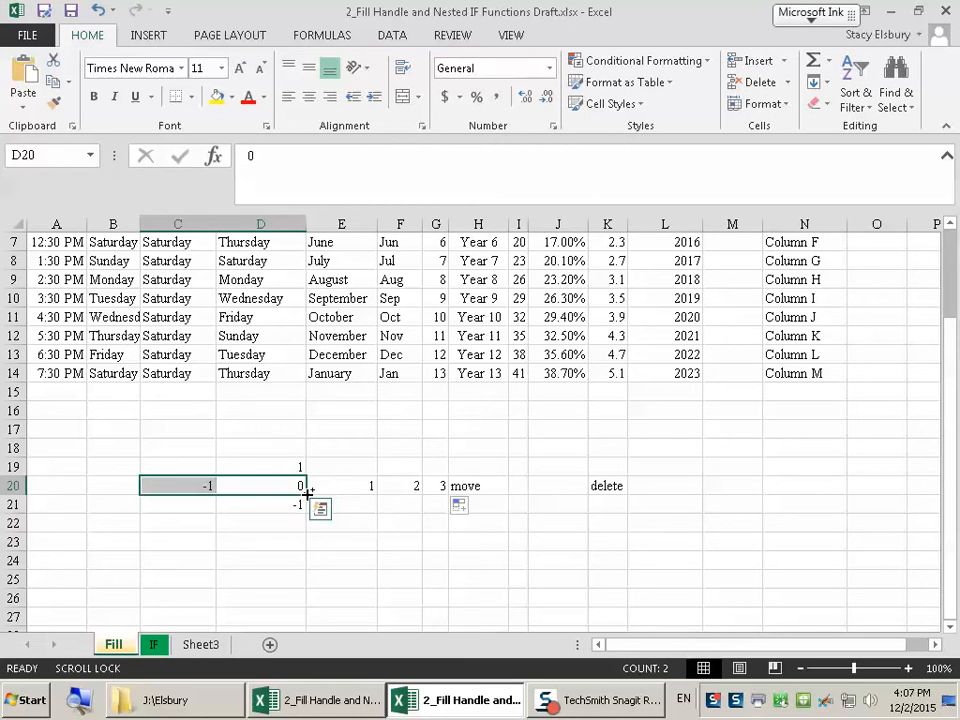
drag(307, 493, 122, 497)
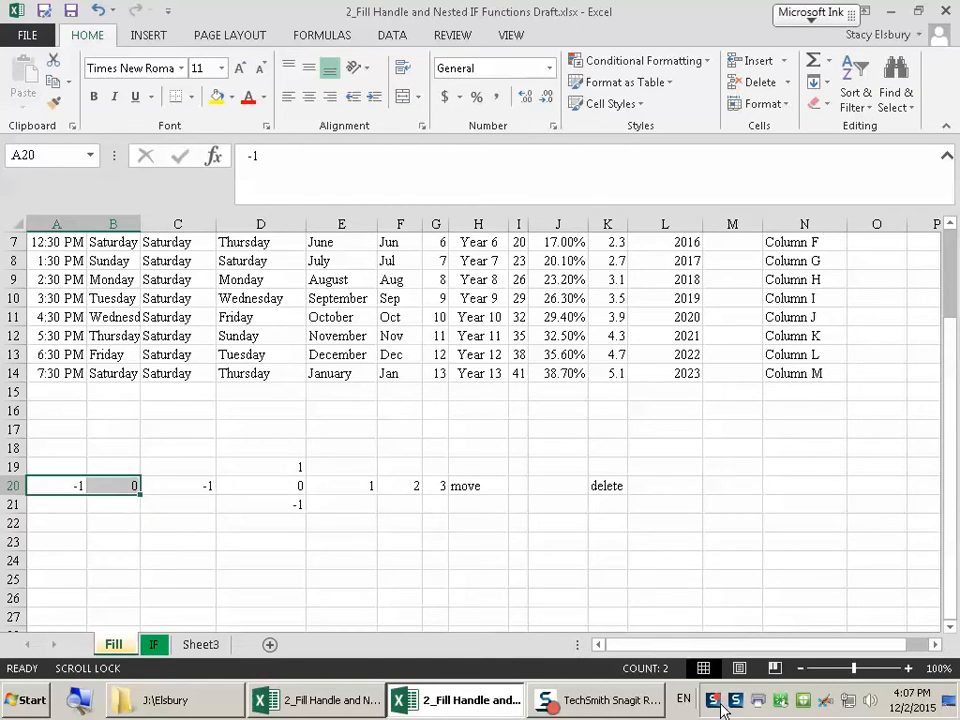
key(ctrl+z)
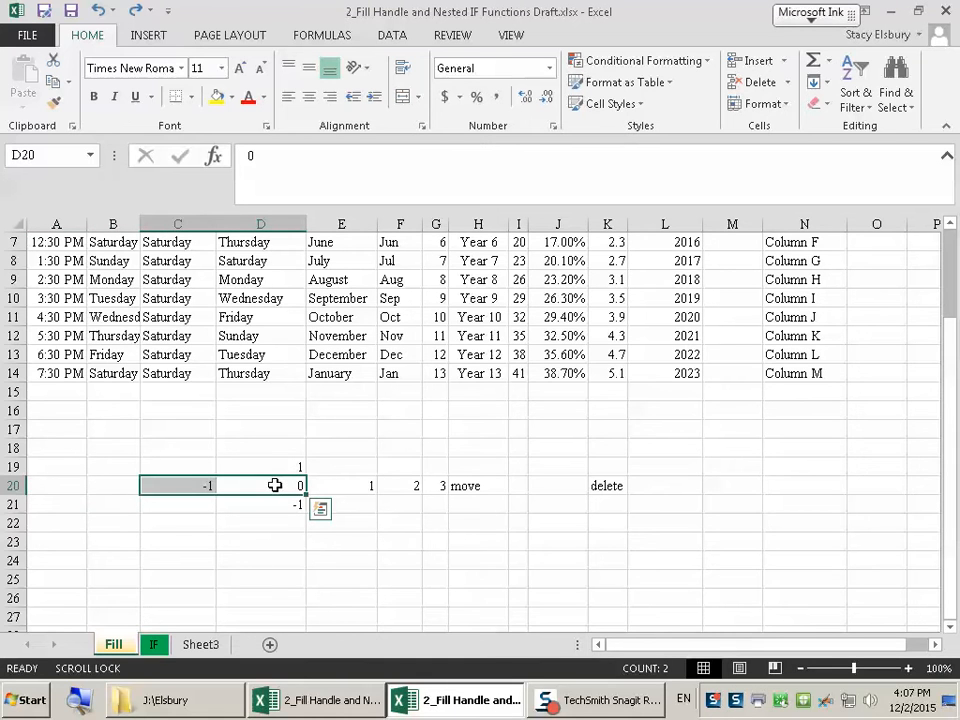
Extend the number series in C20:D20 backwards along row 20 to A20, ending at -3
drag(275, 485, 180, 485)
drag(301, 495, 57, 490)
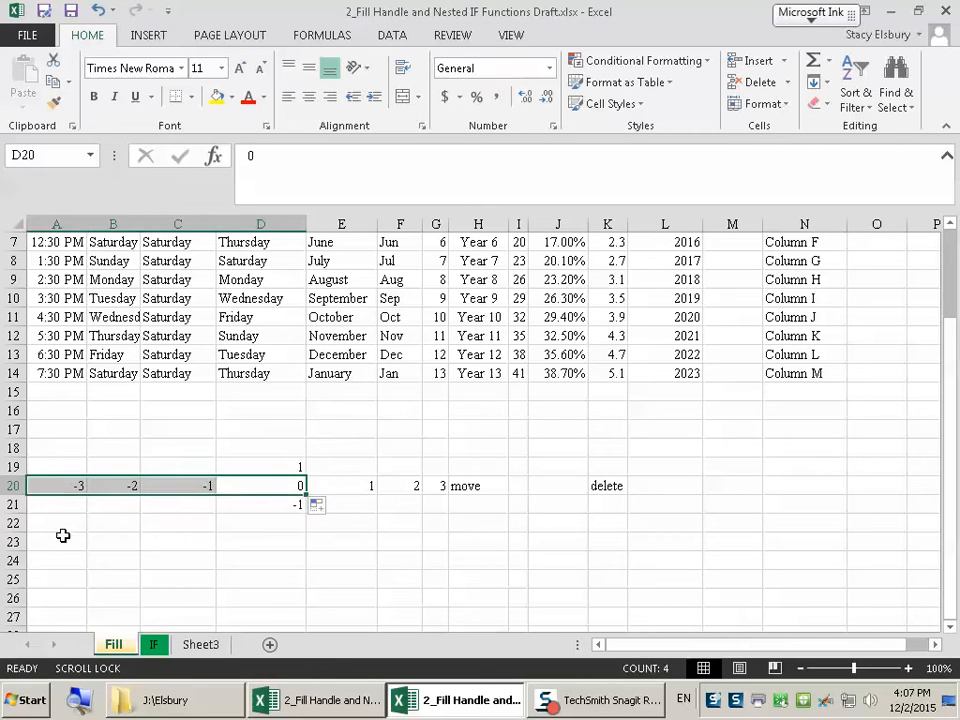
click(62, 538)
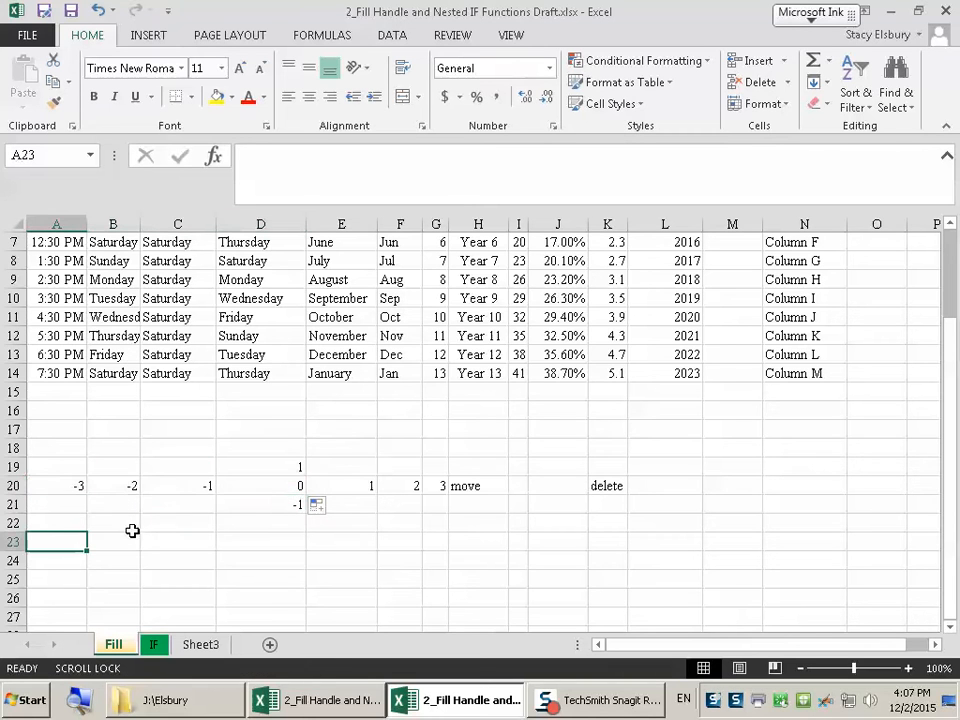
Extend the number series from D20 in column D up to 3 in D17 and down to -3 in D23
click(272, 488)
drag(273, 477, 306, 427)
drag(274, 488, 310, 555)
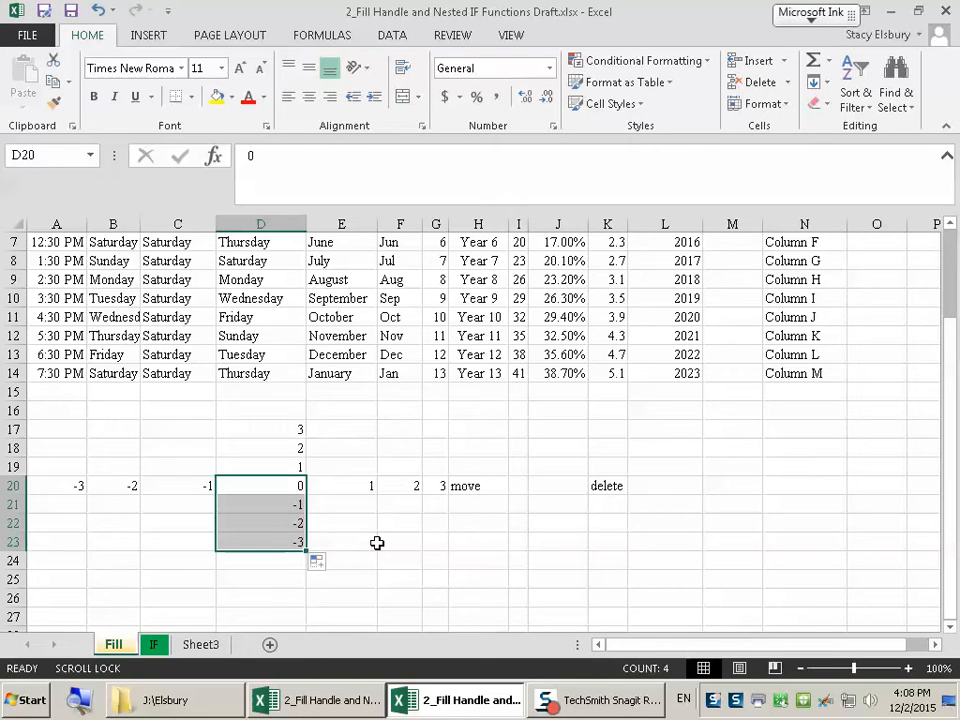
click(376, 543)
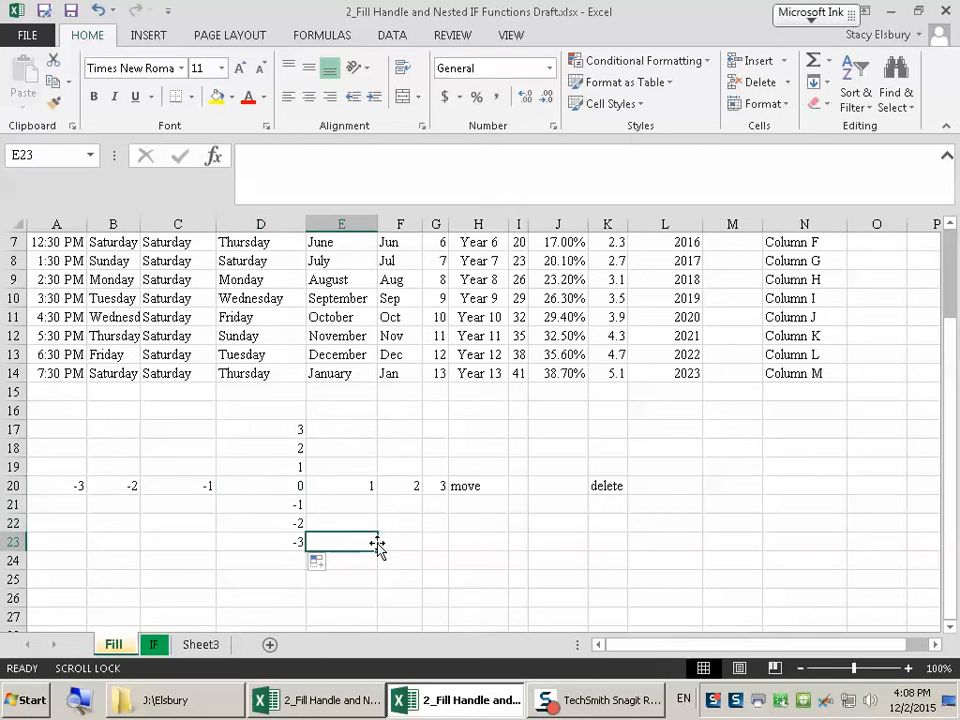
Move the label "move" from H20 to H22 and from there to K22
click(492, 487)
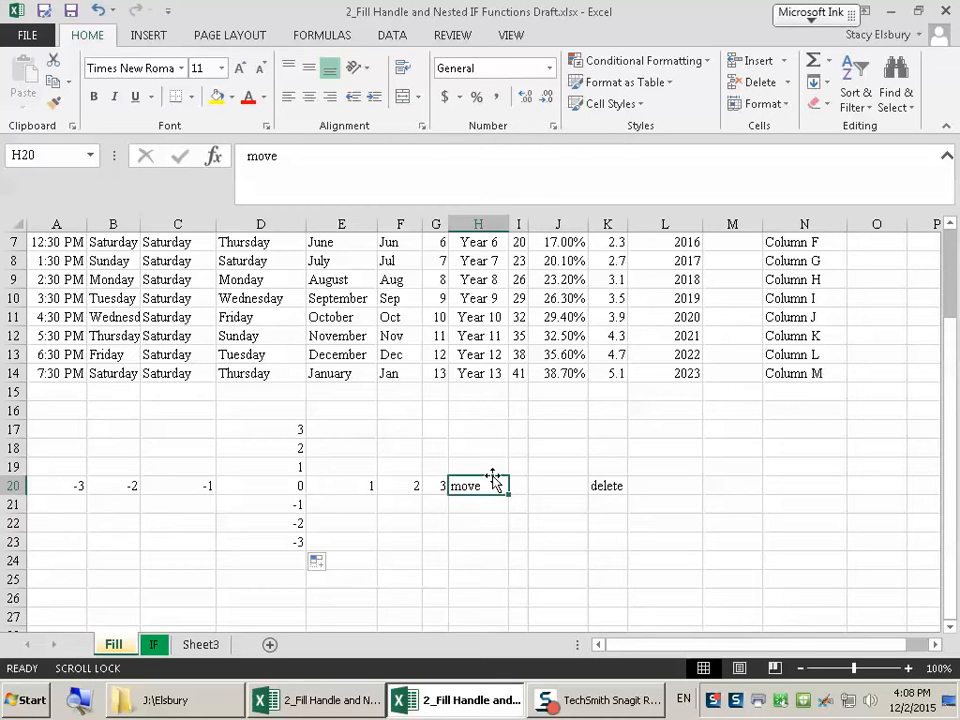
drag(493, 478, 493, 523)
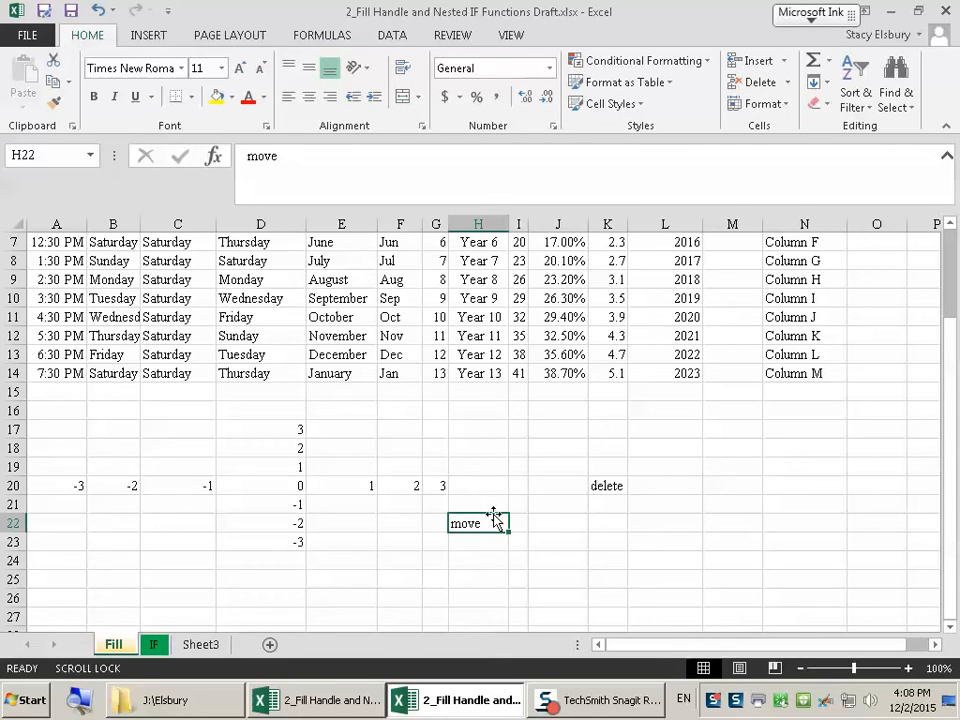
drag(493, 515, 494, 516)
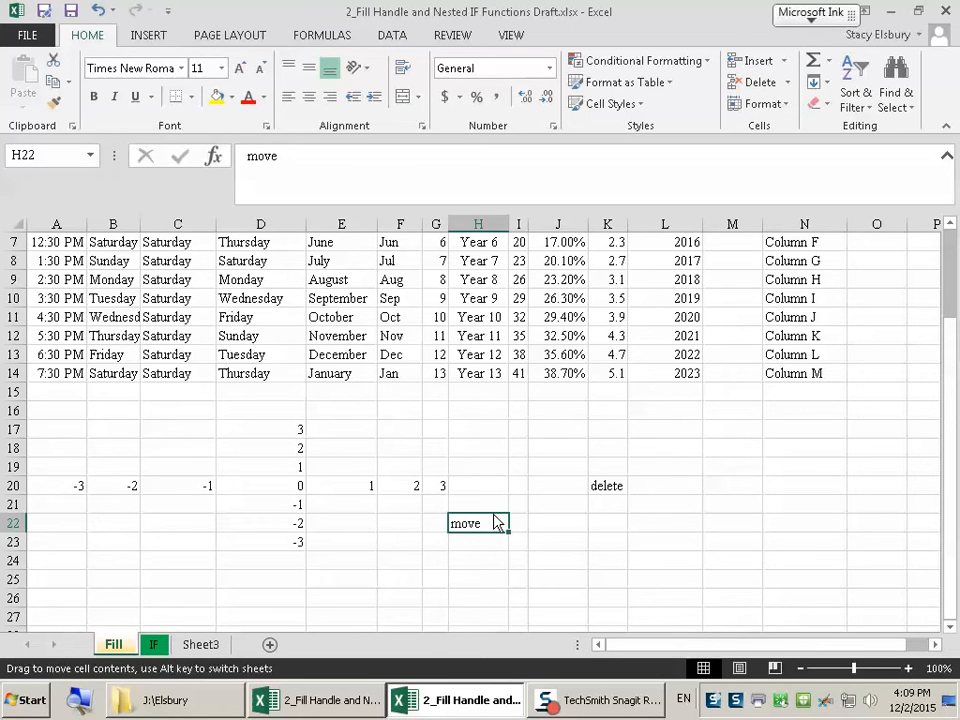
drag(495, 521, 495, 521)
key(ctrl)
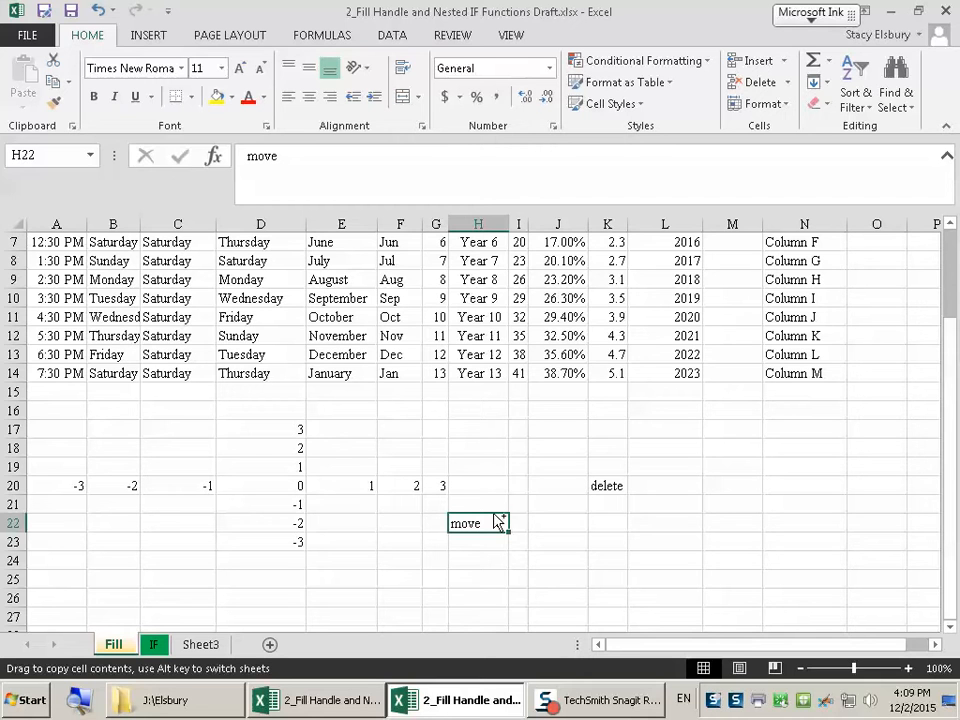
drag(495, 521, 598, 522)
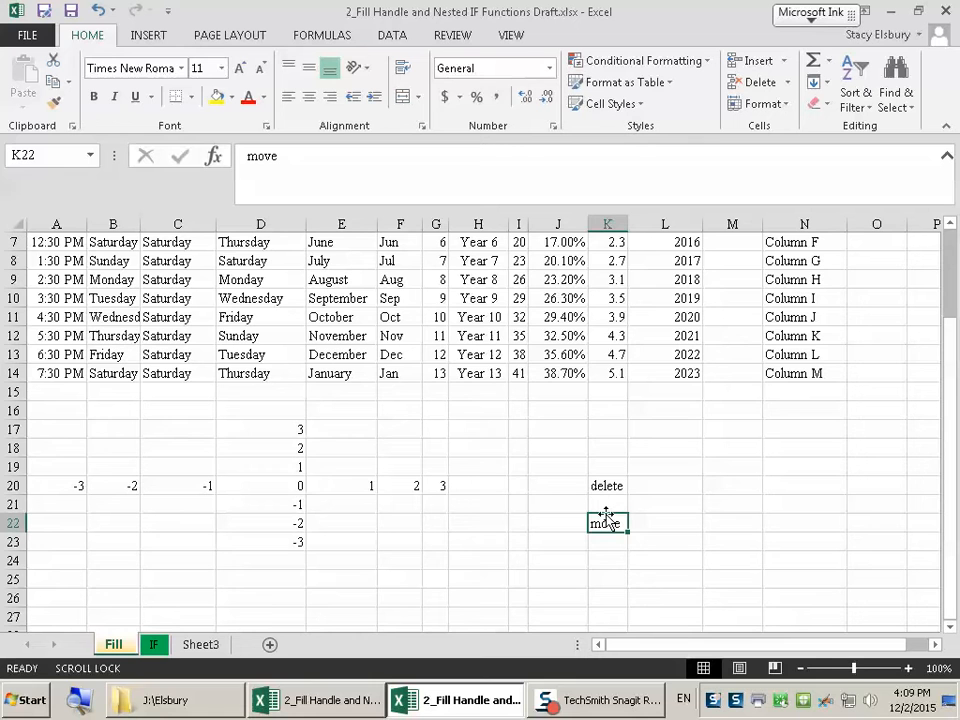
Copy the label "move" from K22 back to H22, keeping the original in K22
drag(606, 514, 612, 520)
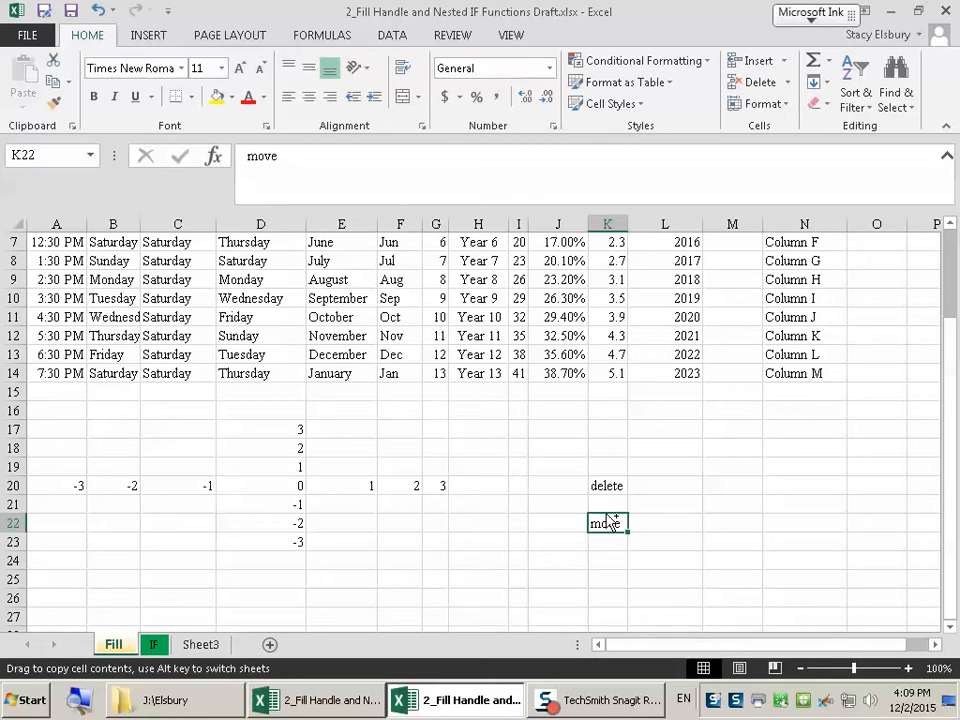
drag(611, 520, 488, 524)
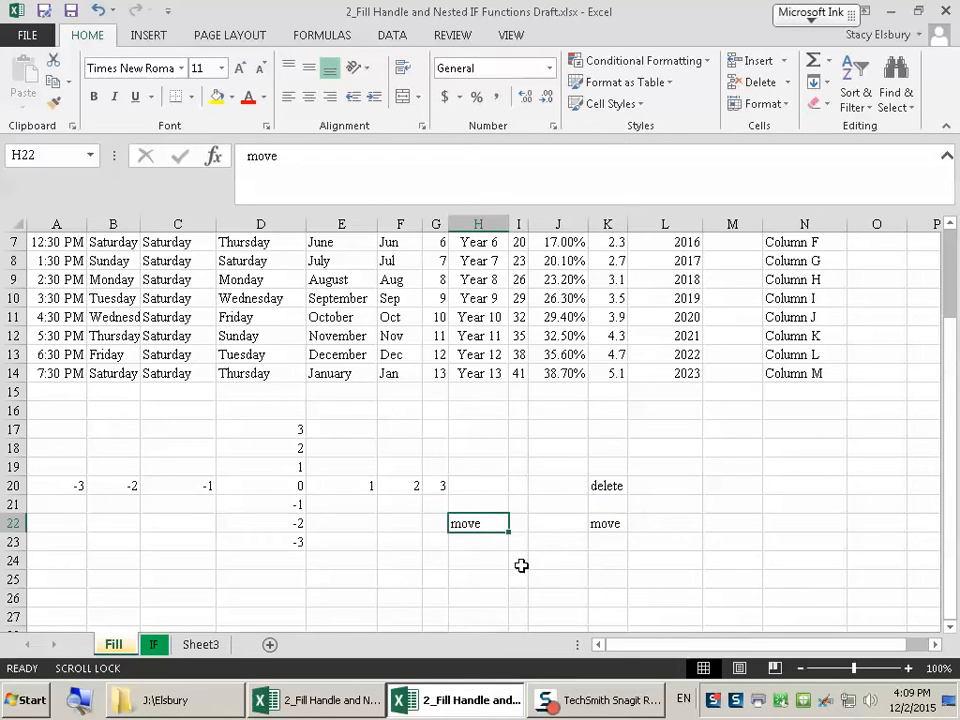
click(614, 518)
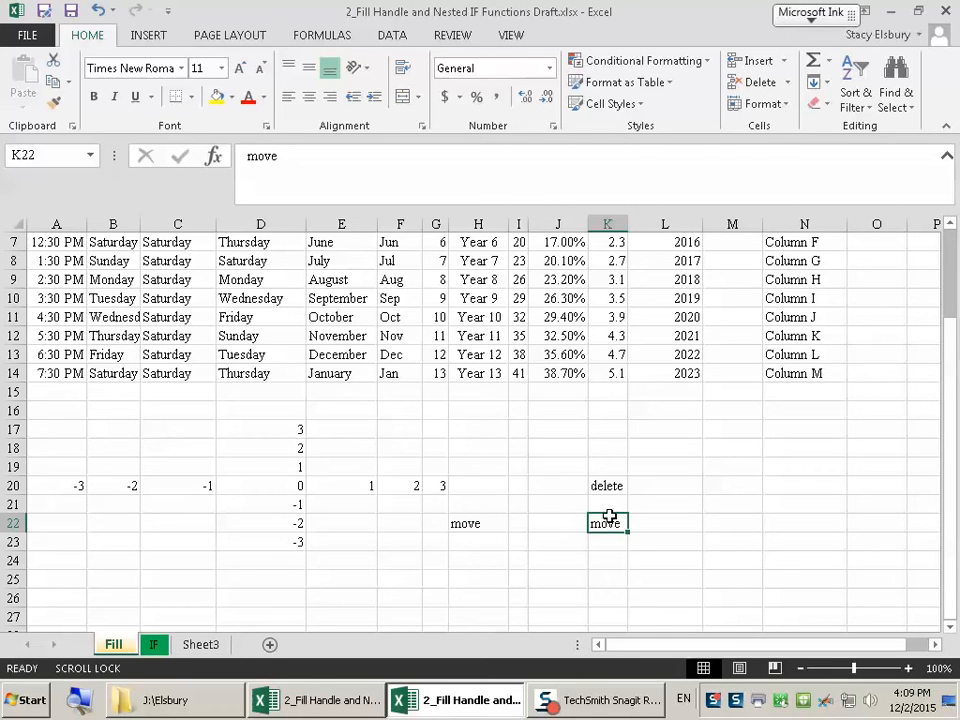
drag(609, 516, 611, 523)
Clear the label "delete" from K20 using the cell's fill handle
click(609, 486)
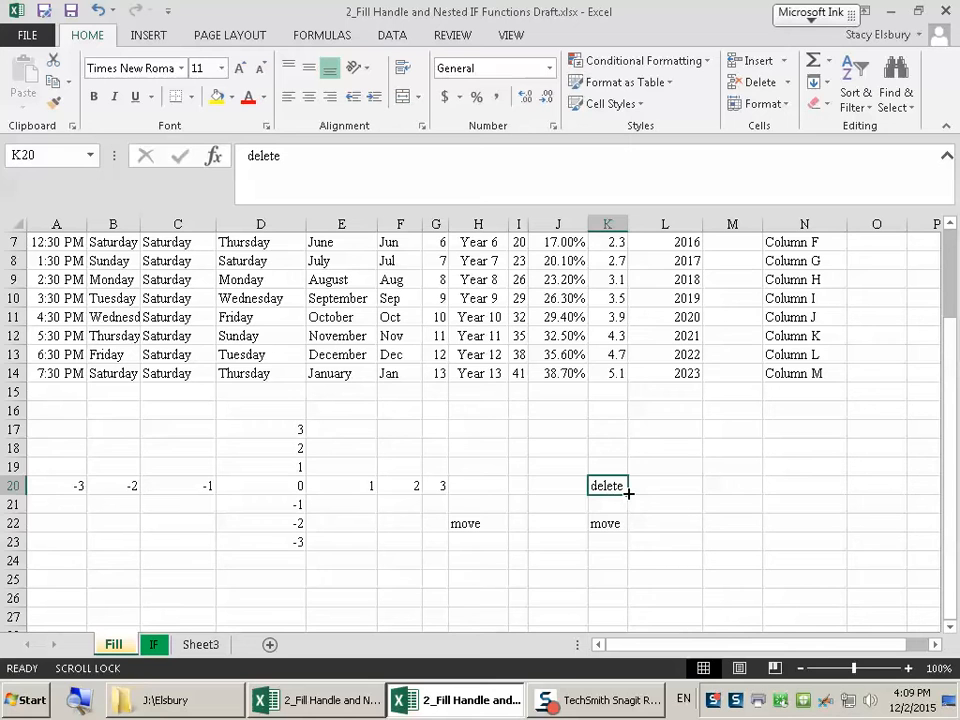
drag(628, 493, 609, 485)
drag(629, 493, 611, 484)
click(731, 558)
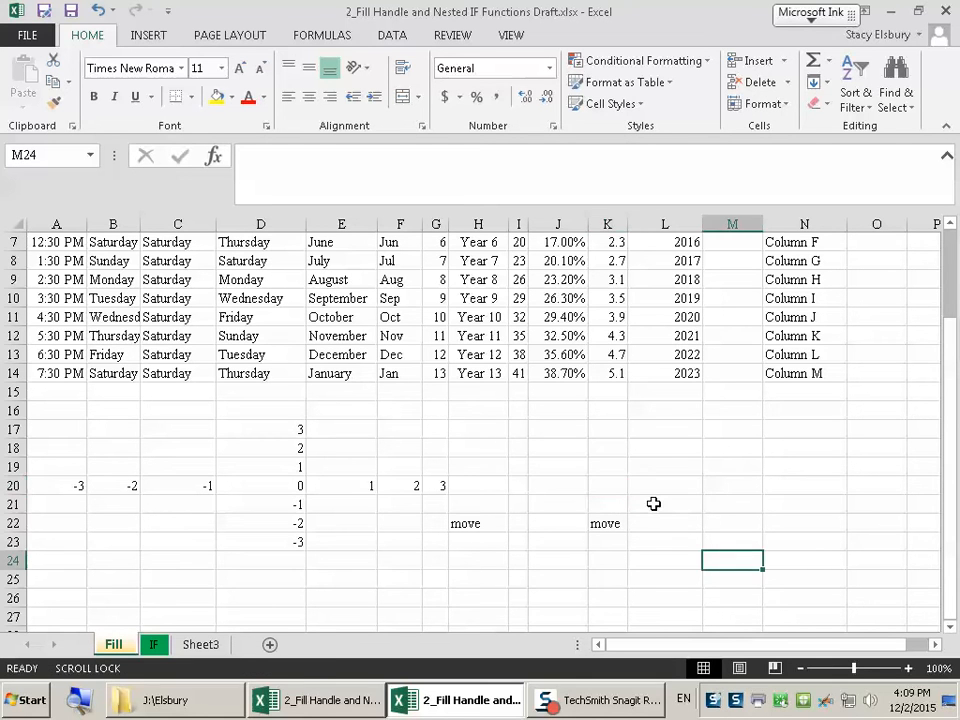
click(622, 489)
drag(628, 493, 610, 485)
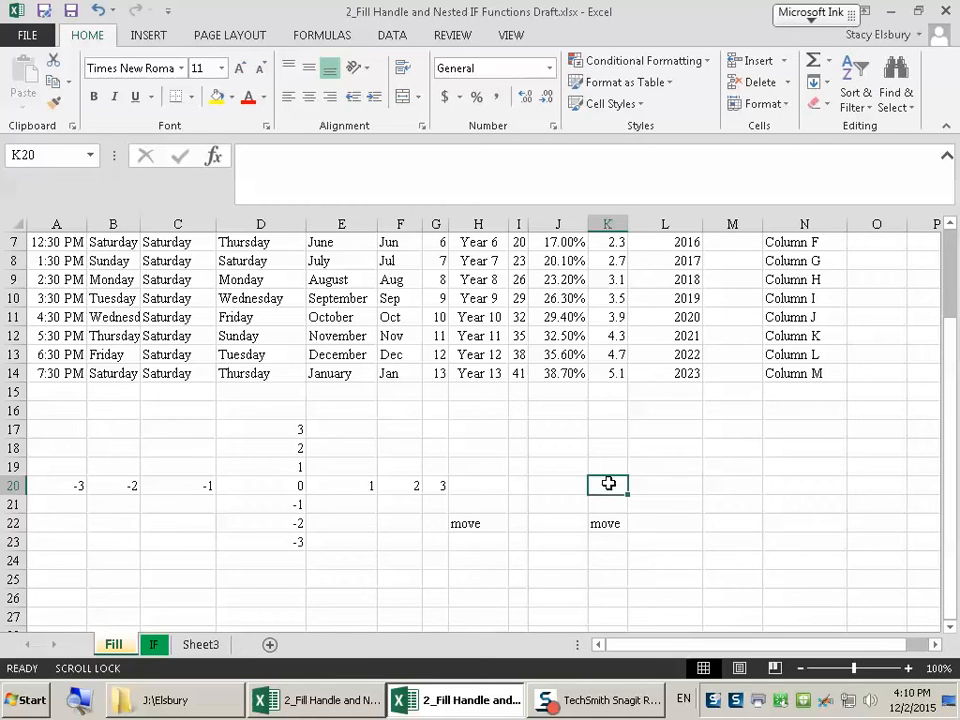
click(652, 522)
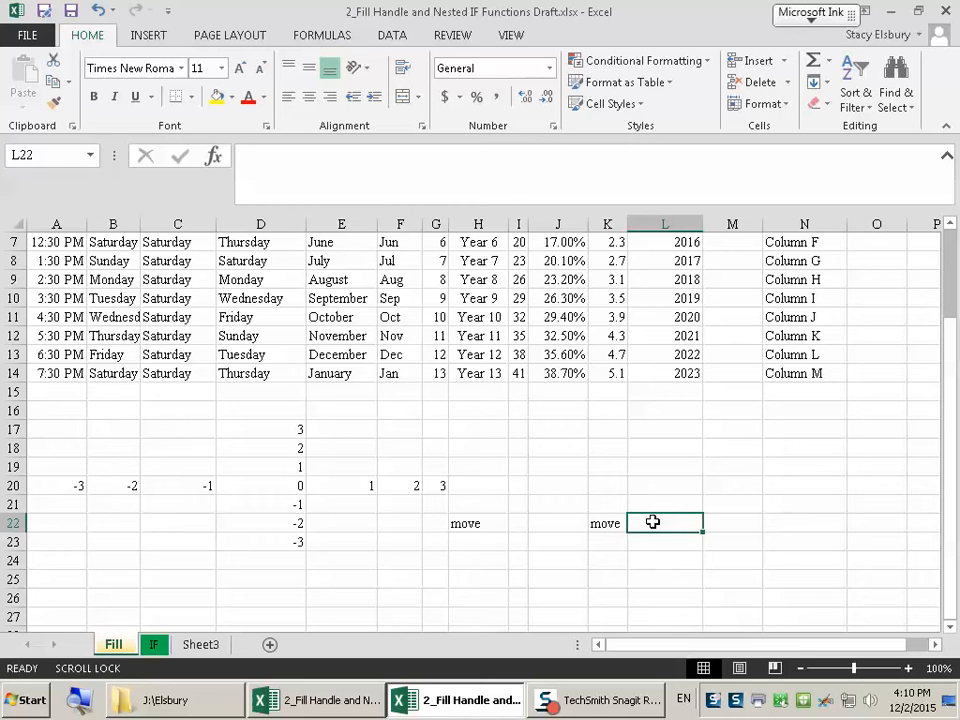
Insert a 3-D clustered column chart from the year labels and numbers in H2:I14
scroll(291, 405, up, 2)
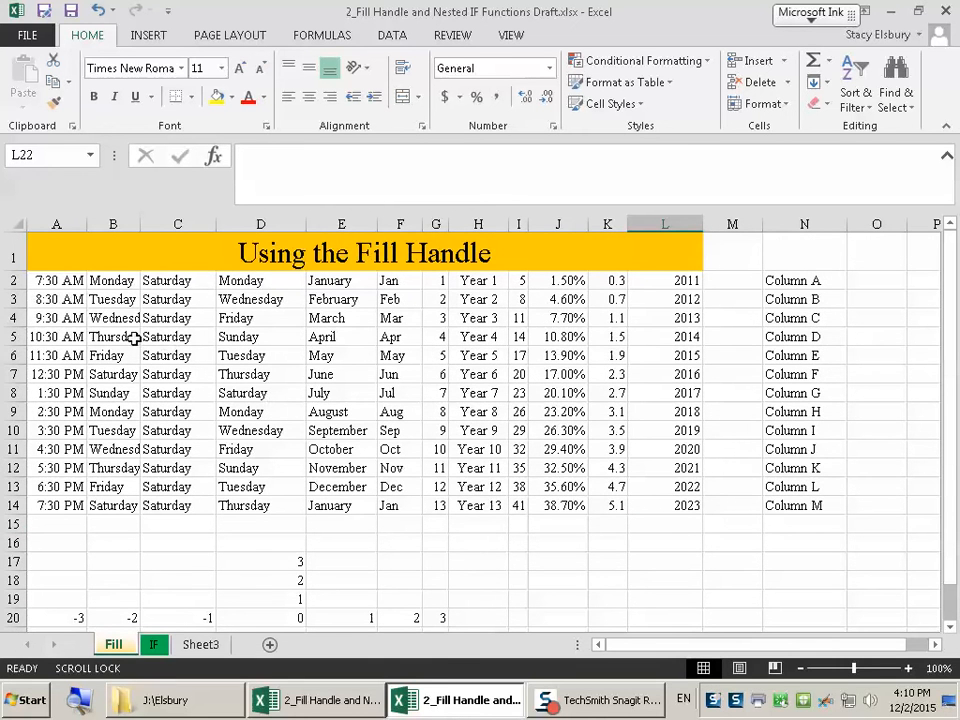
drag(489, 281, 514, 508)
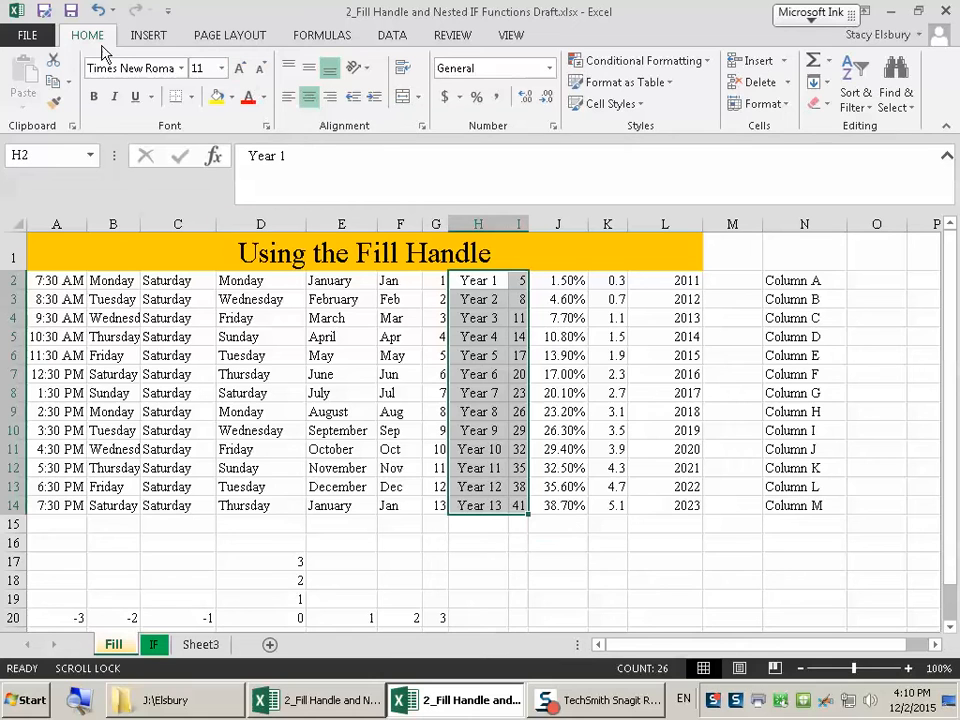
click(148, 38)
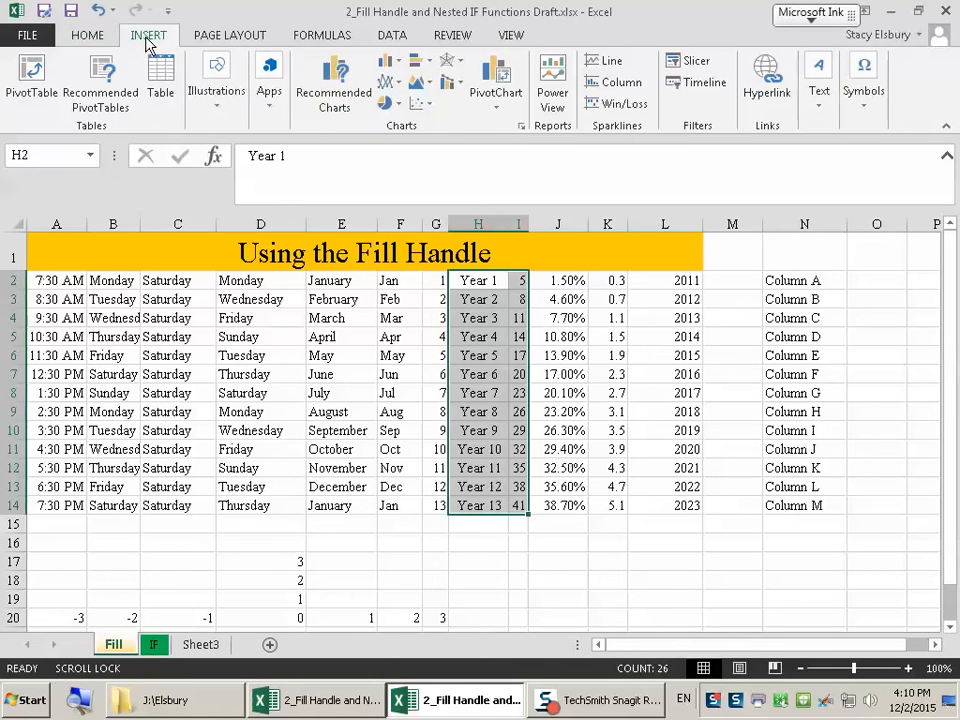
click(393, 64)
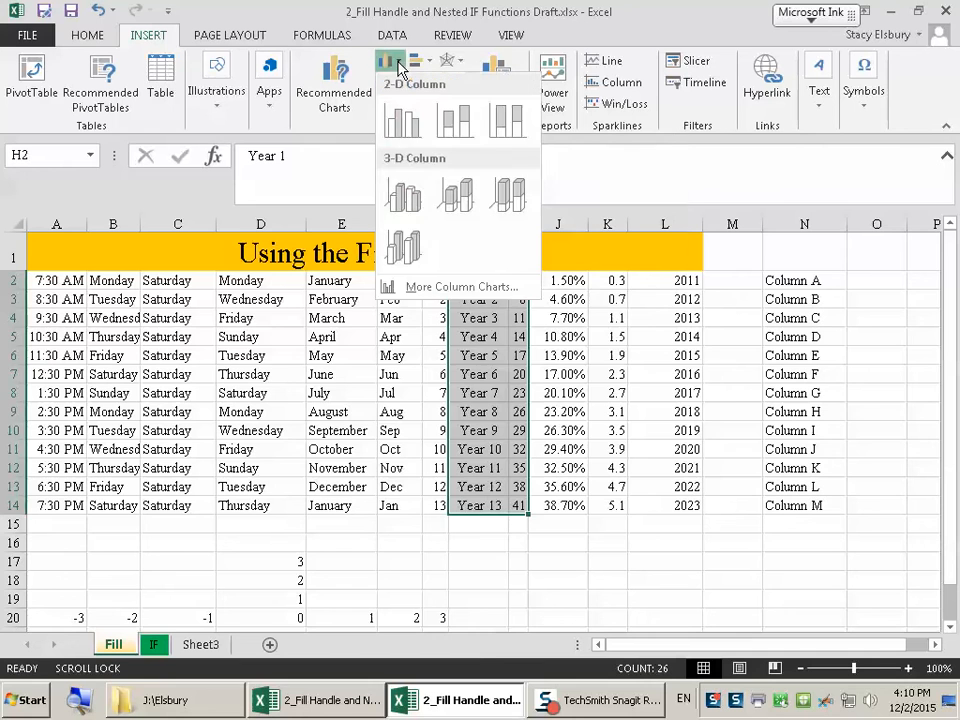
click(411, 199)
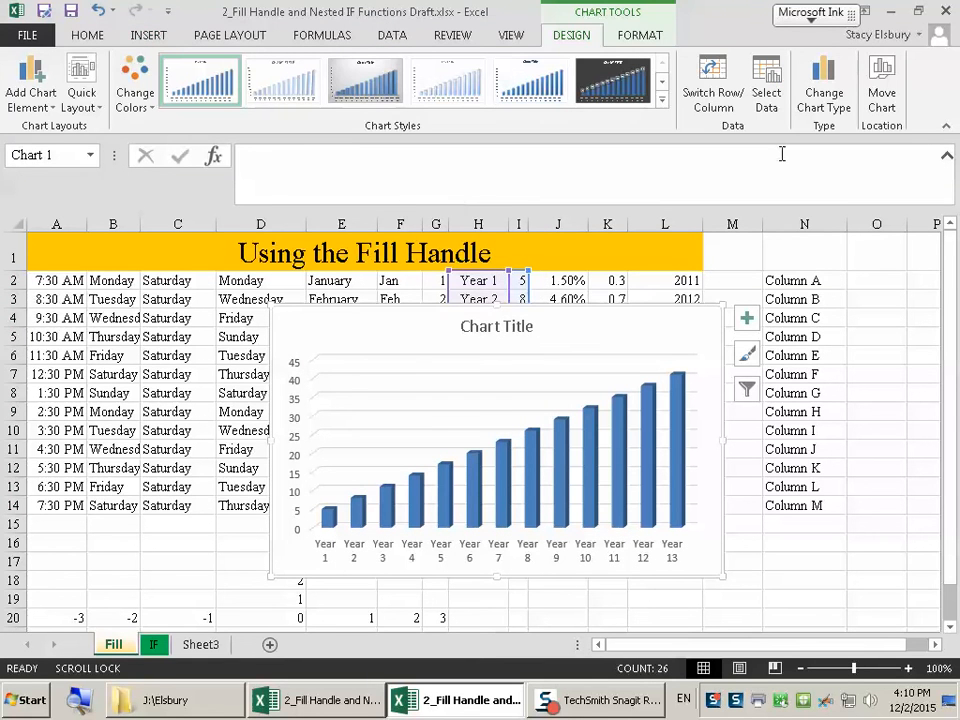
Move the chart to a new sheet named Column Chart
click(881, 90)
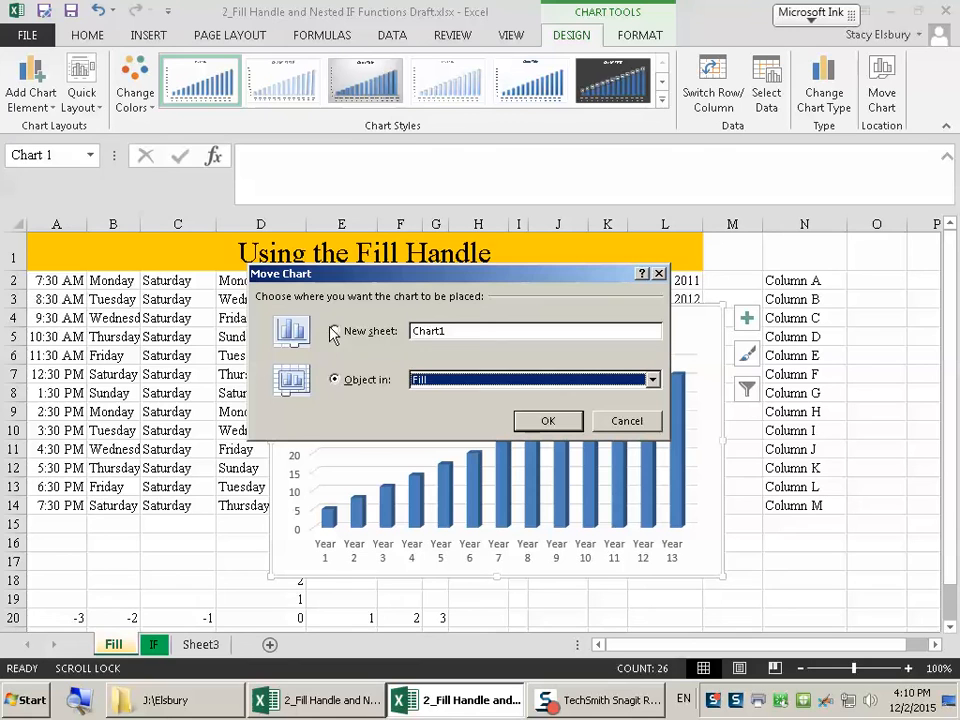
click(335, 331)
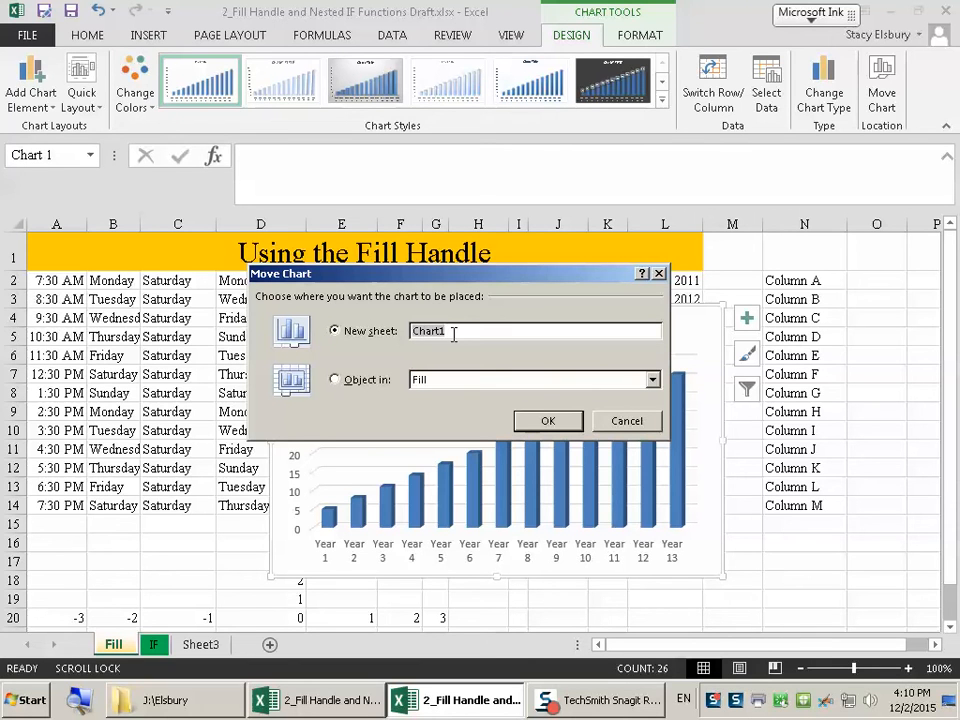
text(Column Char)
click(550, 420)
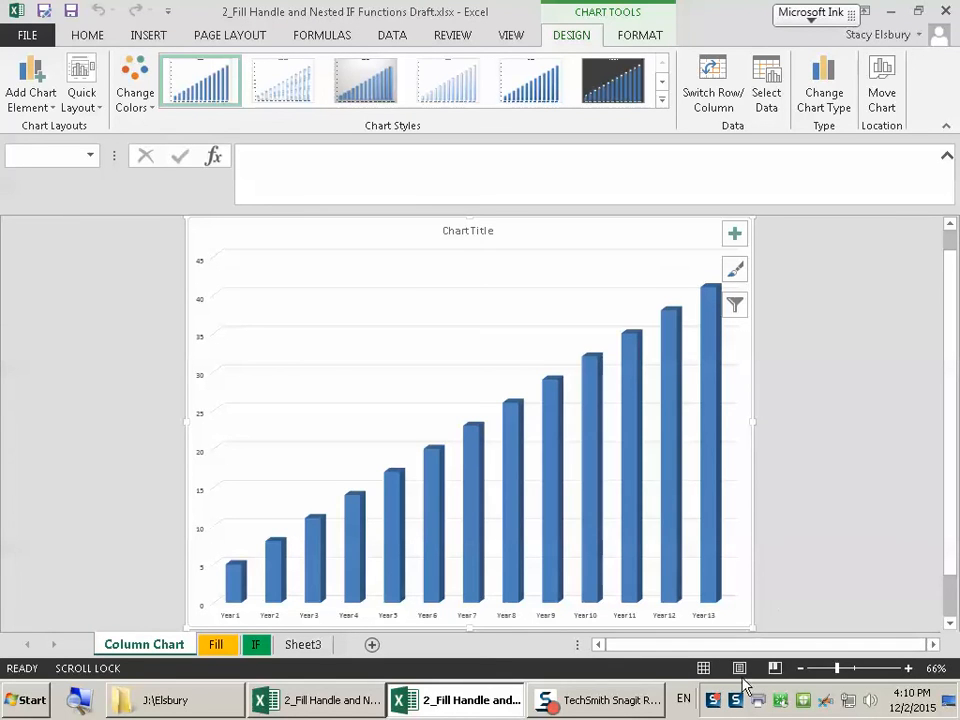
Change the chart title to Yearly Breakdown and close the title formatting options
double_click(488, 231)
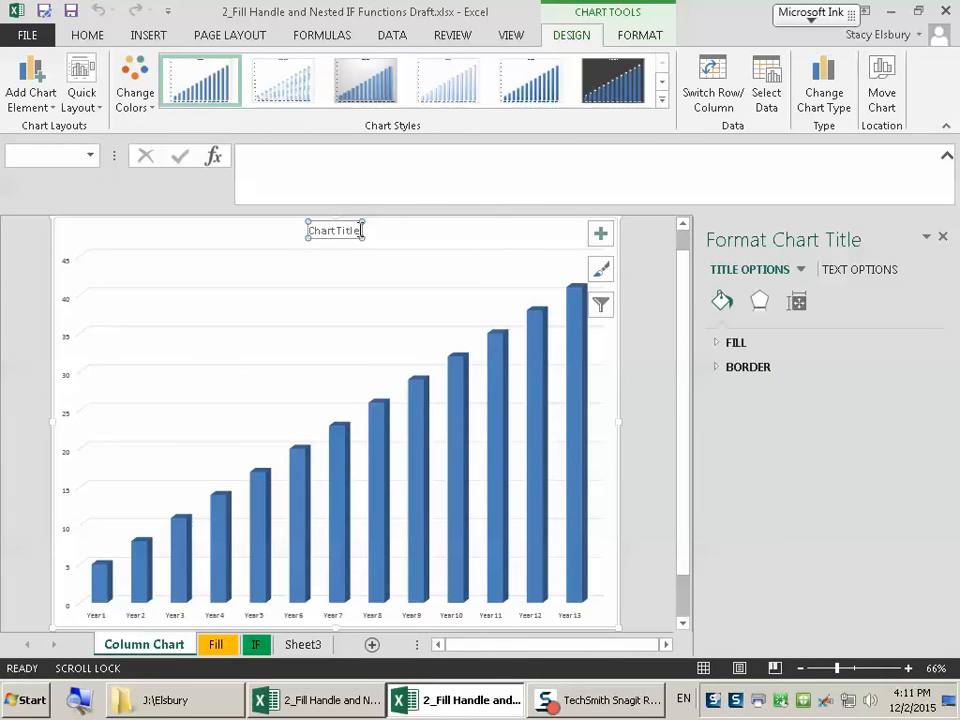
drag(361, 231, 300, 233)
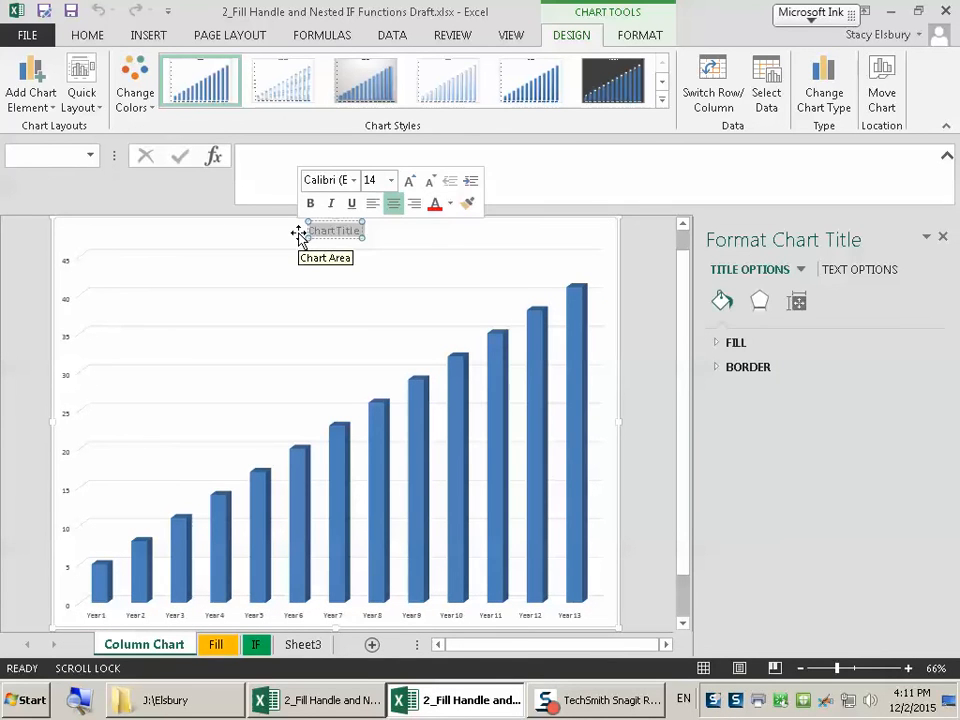
text(Yearly)
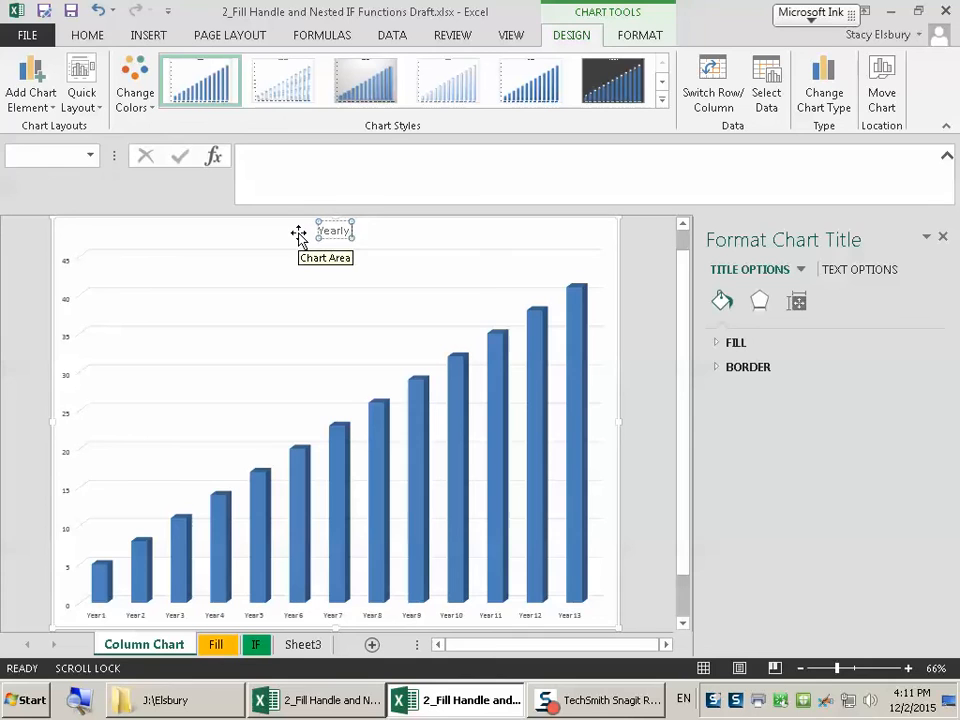
text( Breakdown)
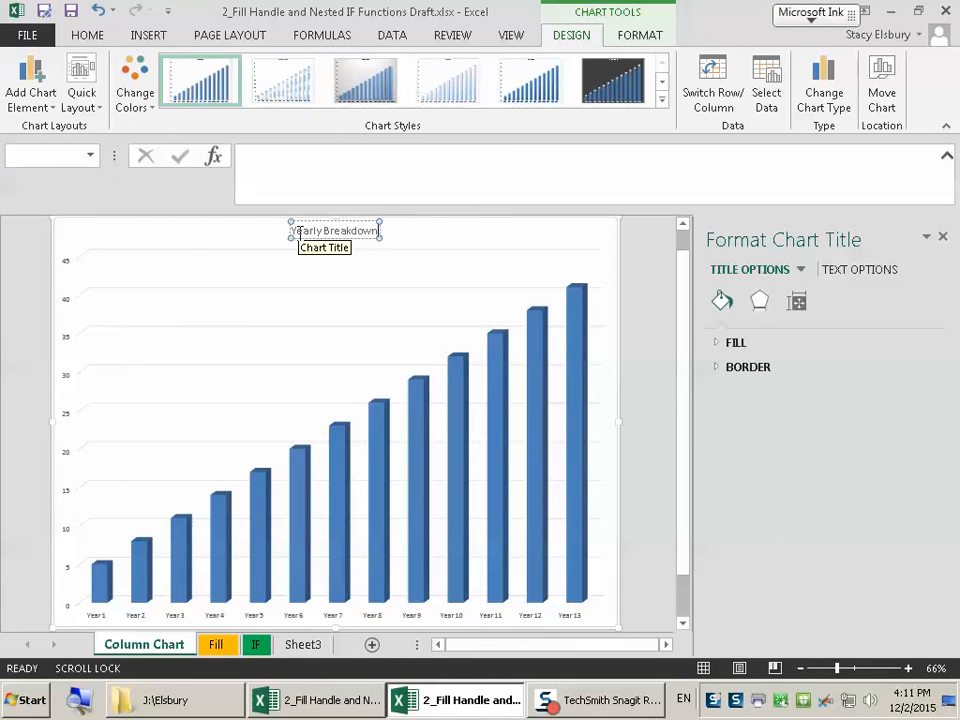
click(712, 704)
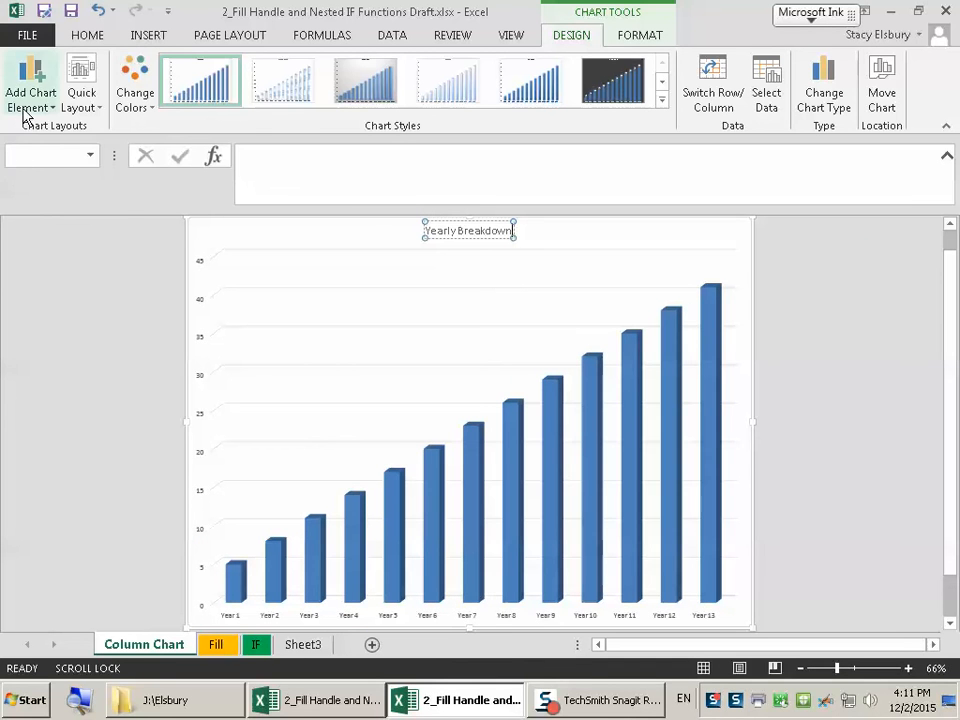
Add a data table without legend keys to the Yearly Breakdown chart
click(28, 100)
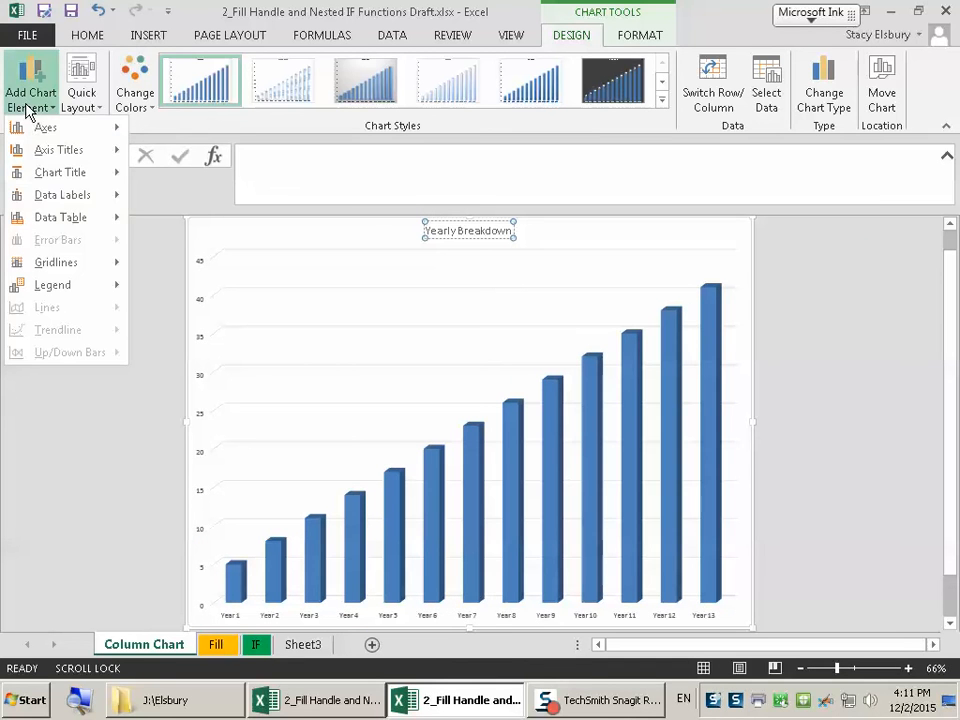
mouse_move(36, 197)
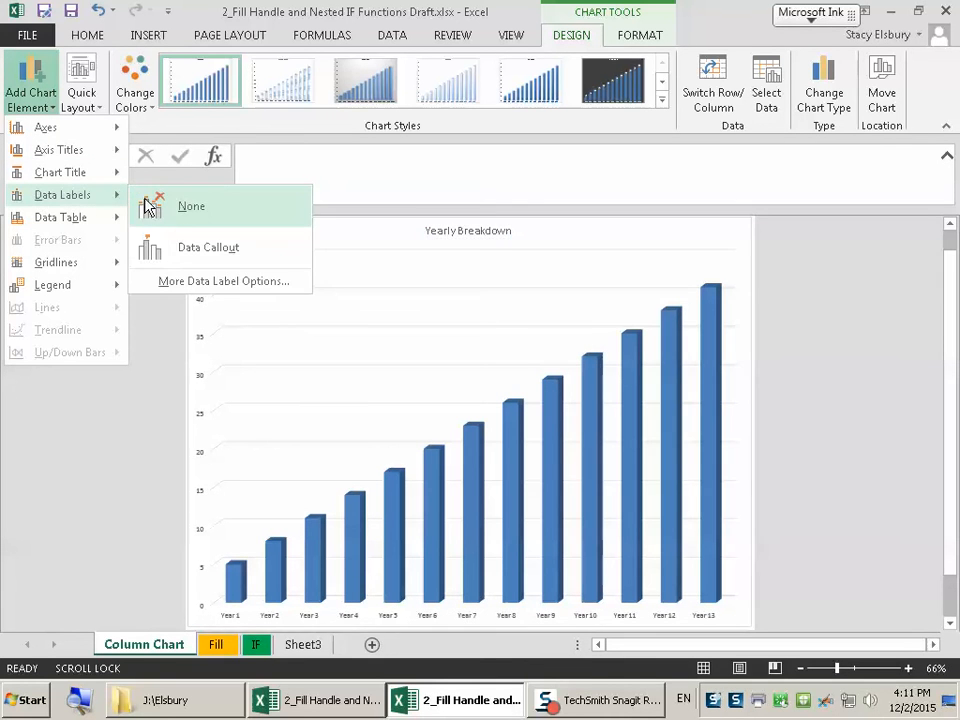
mouse_move(98, 220)
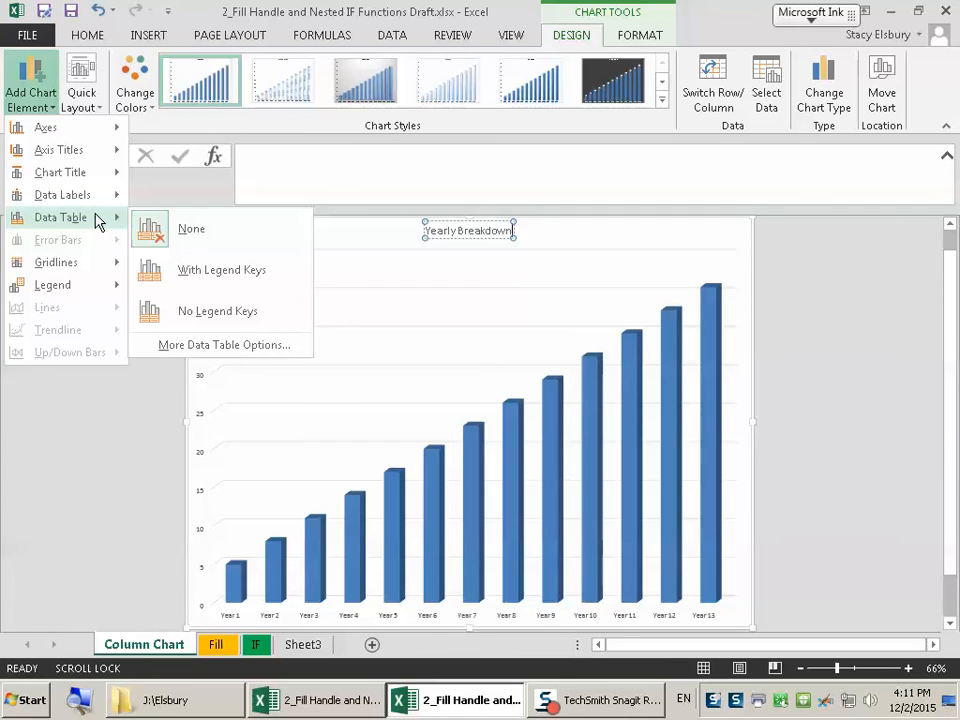
click(206, 312)
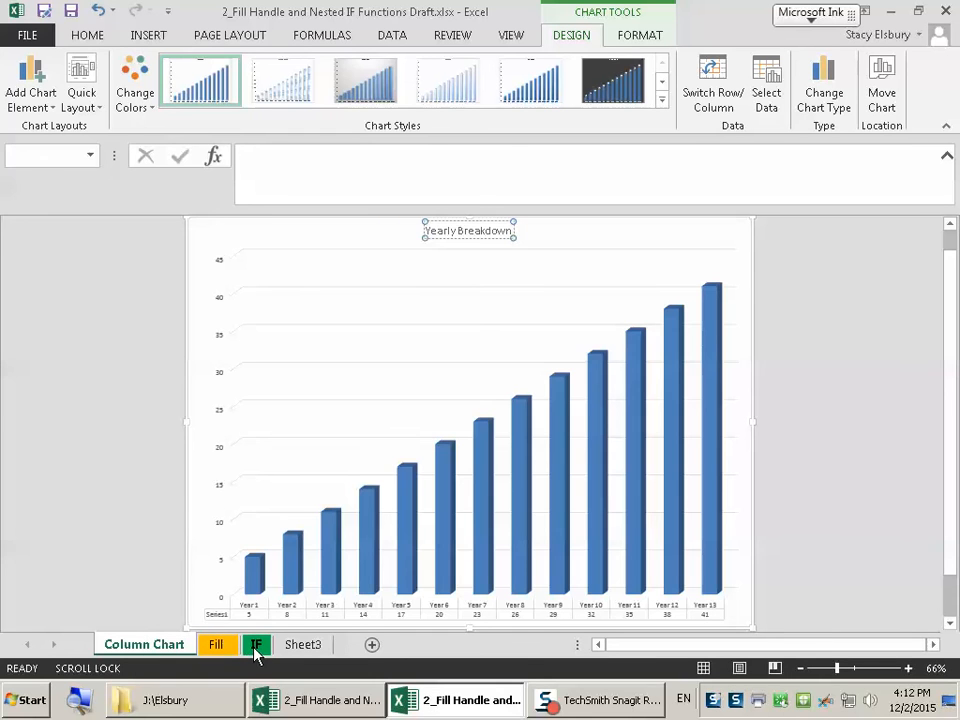
Reorder the sheets so that Column Chart sits between Fill and IF, and check the Fill and Column Chart sheets
mouse_move(257, 650)
mouse_down()
mouse_move(172, 645)
mouse_move(251, 650)
mouse_up()
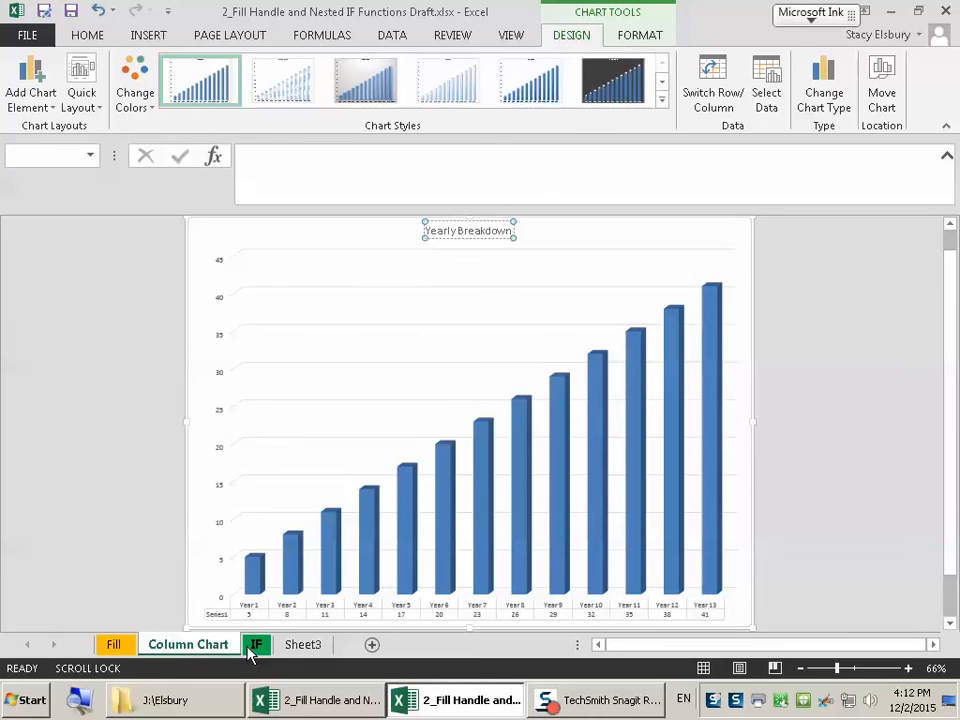
click(113, 644)
click(168, 648)
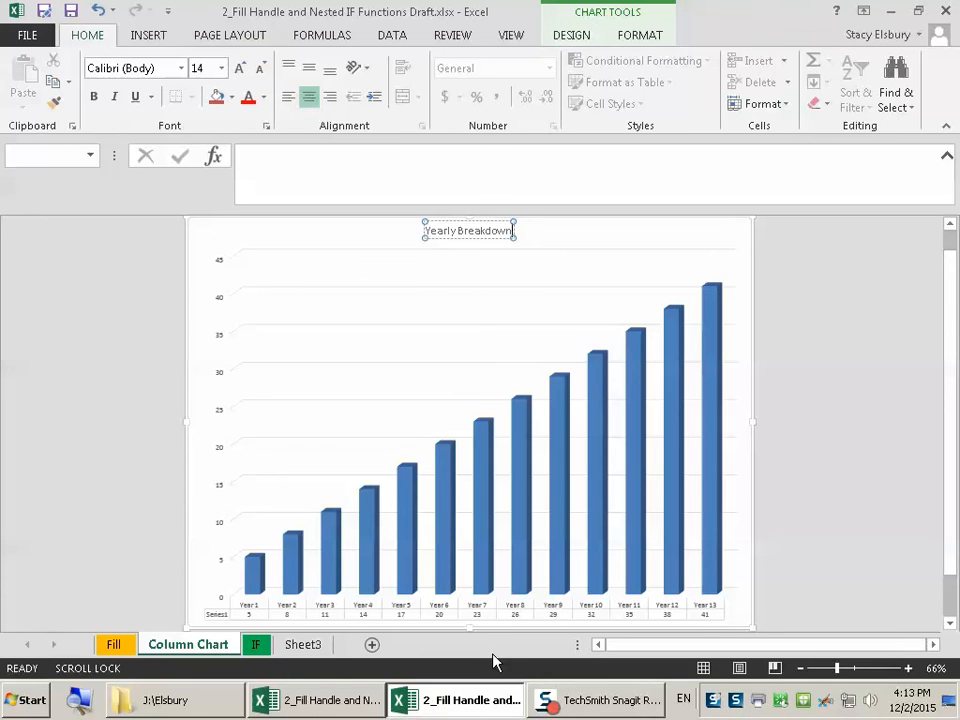
On the IF sheet, start an IF formula in C2 with the logical test b2=>50
click(256, 645)
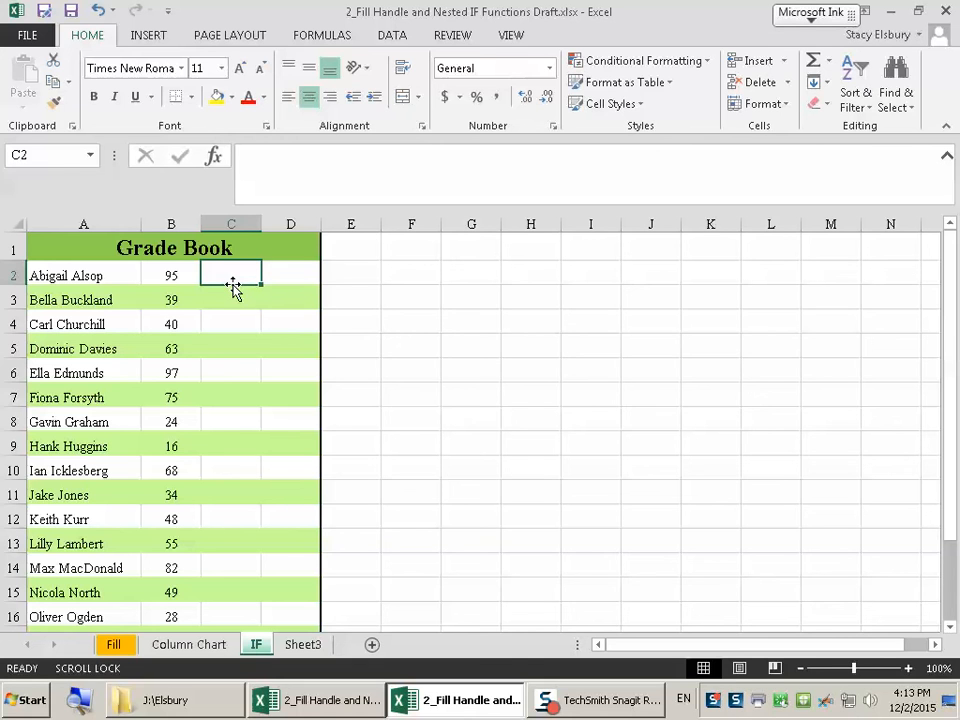
text(=if)
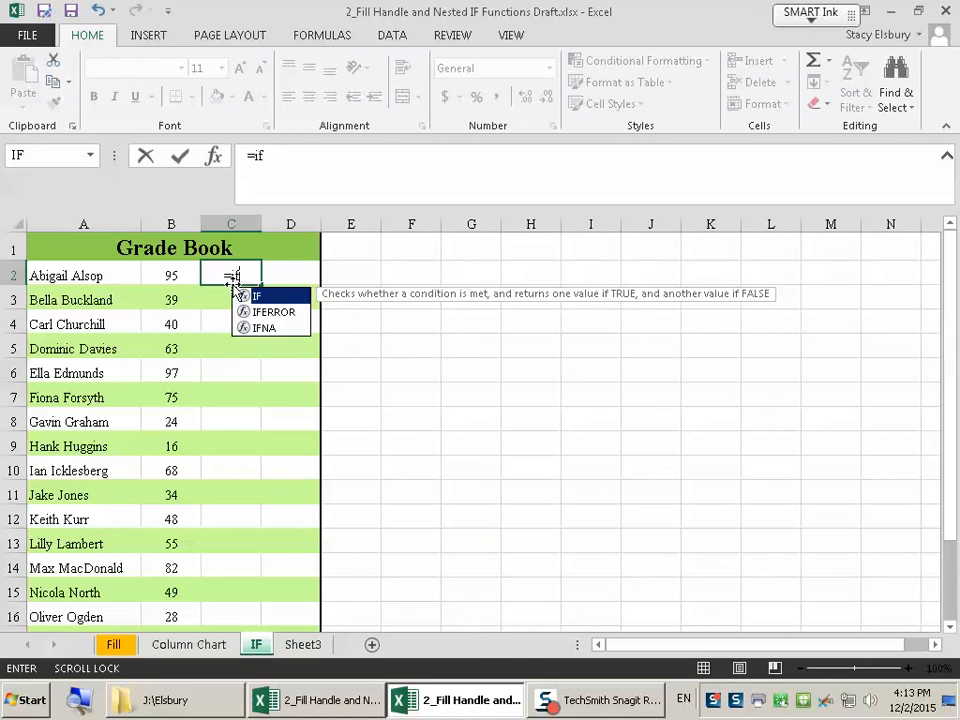
text(()
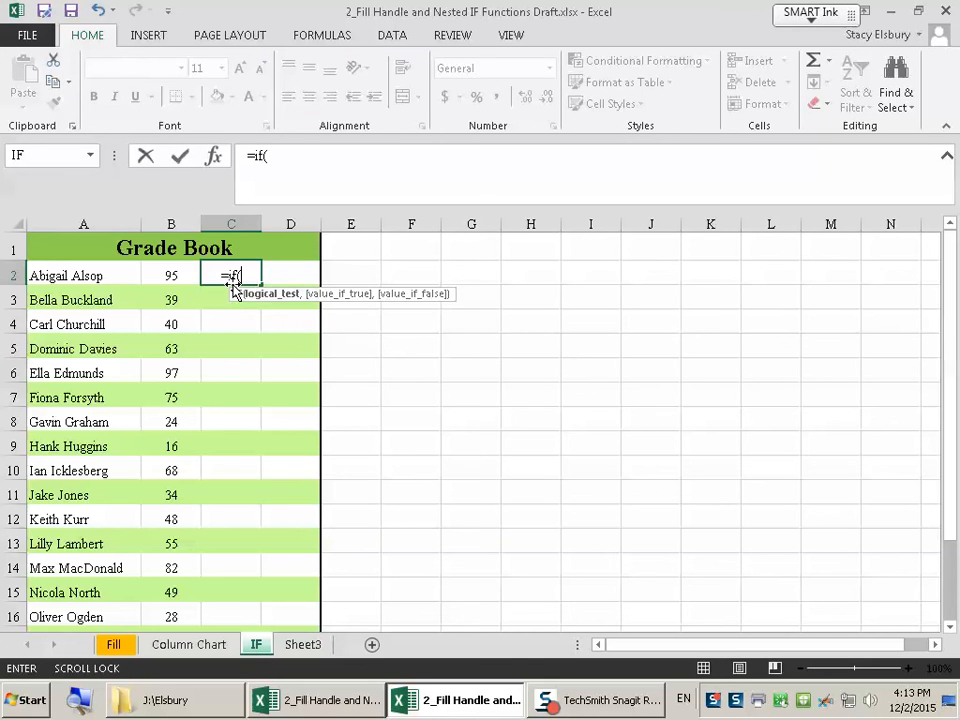
text(b)
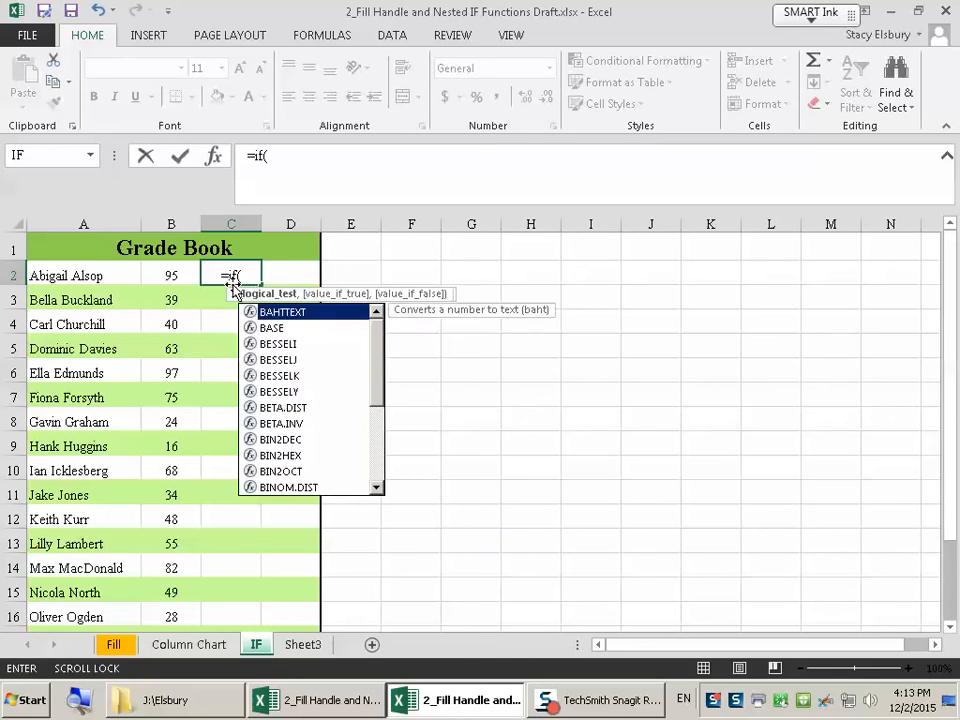
text(2)
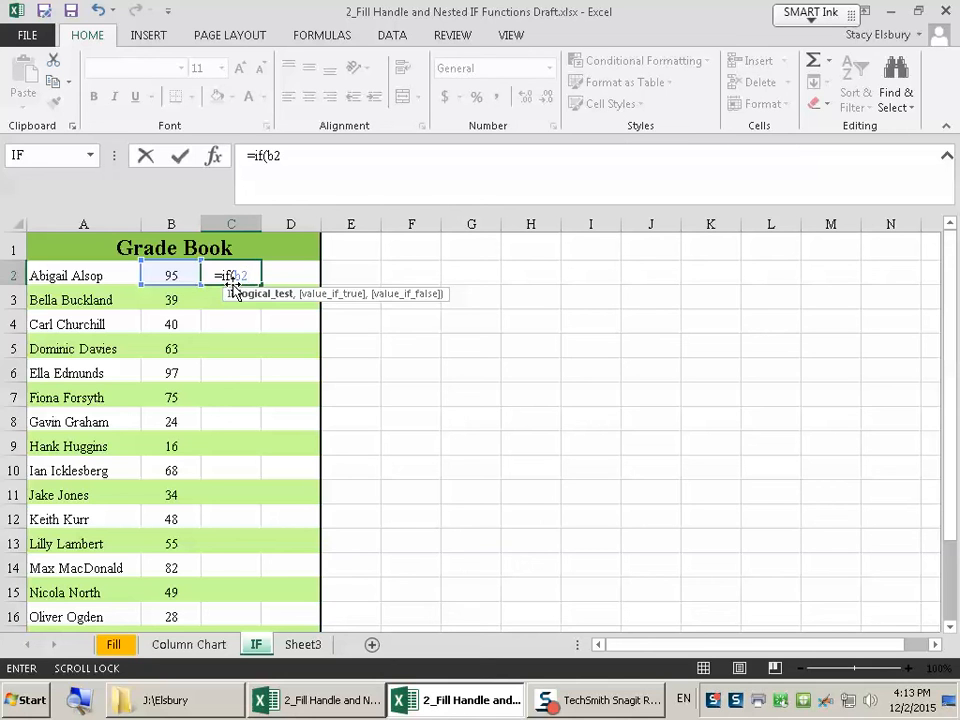
text(=)
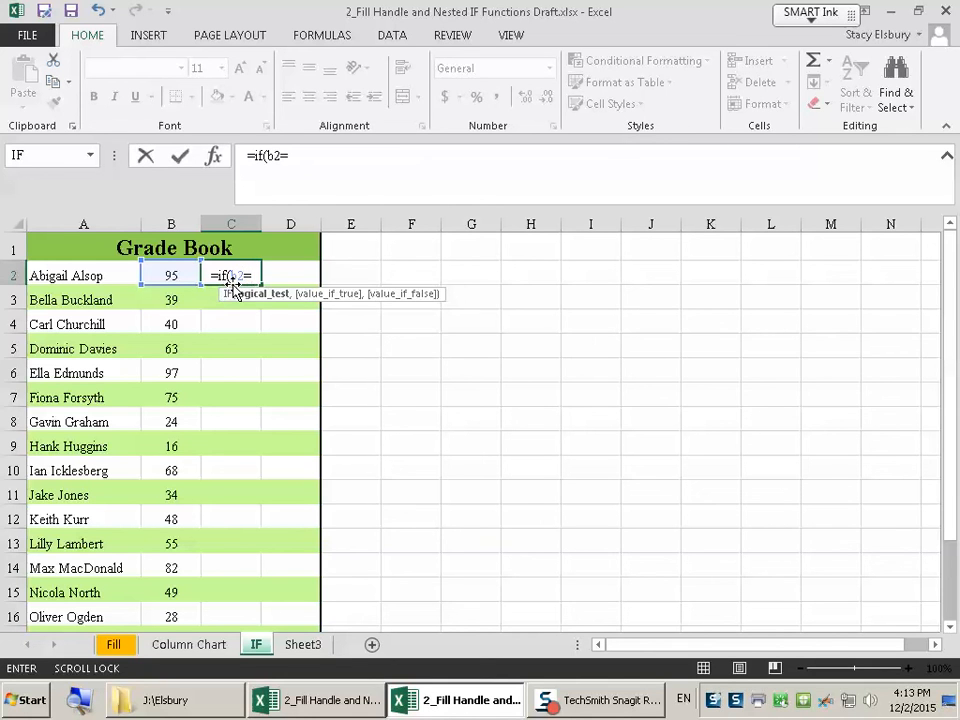
text(>50)
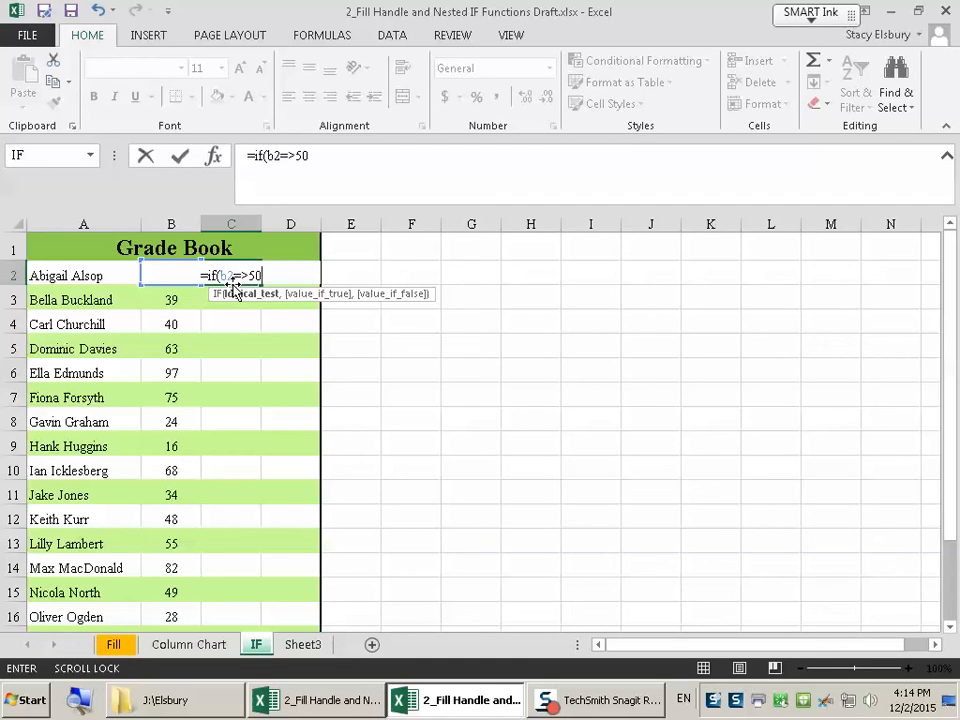
Complete the C2 formula with "pass" if true and "fail" if false, and accept the suggested correction of the comparison to >=
text(,)
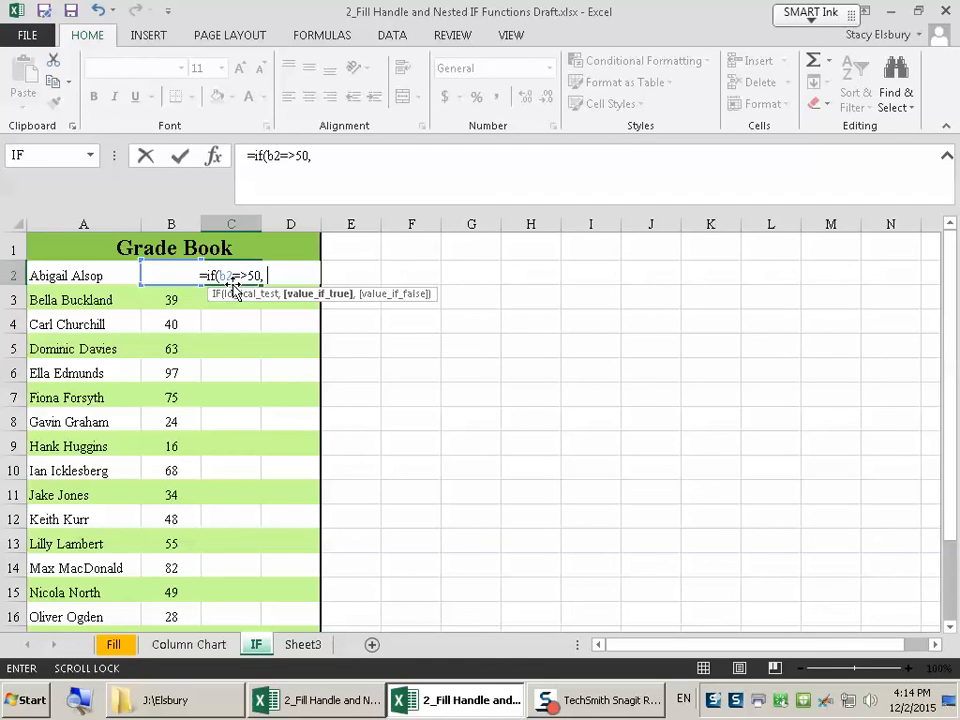
text(")
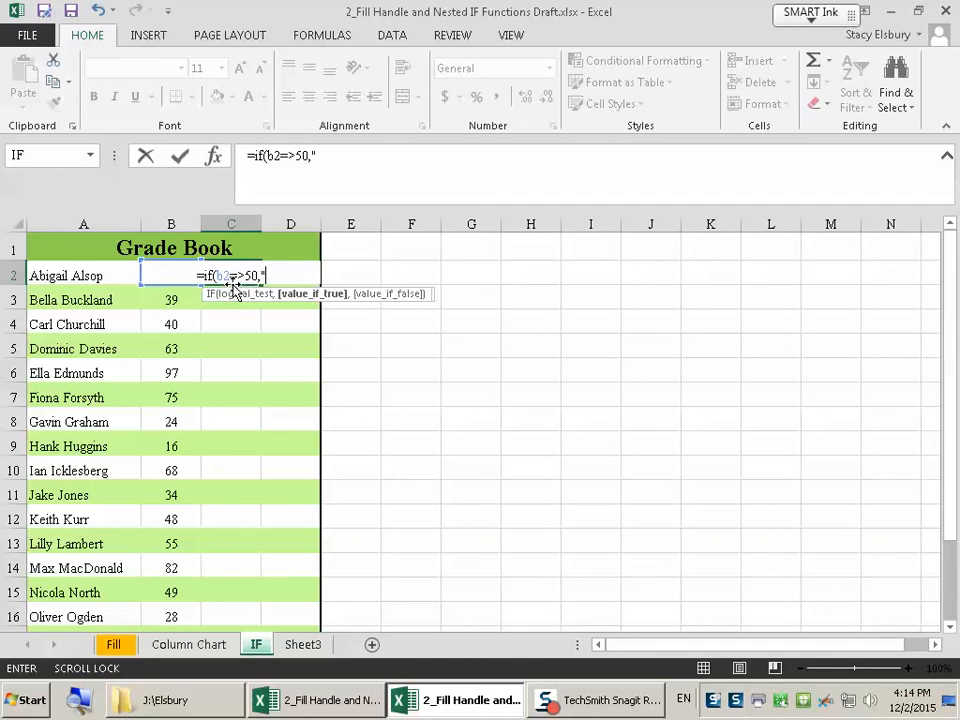
text(pass")
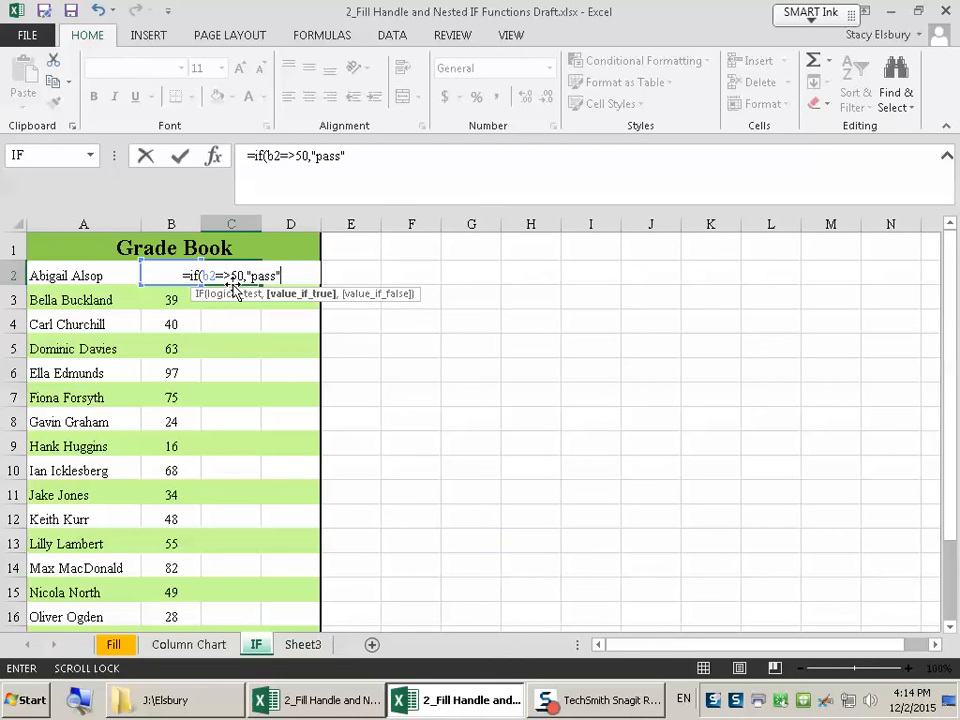
text(,")
text(fa)
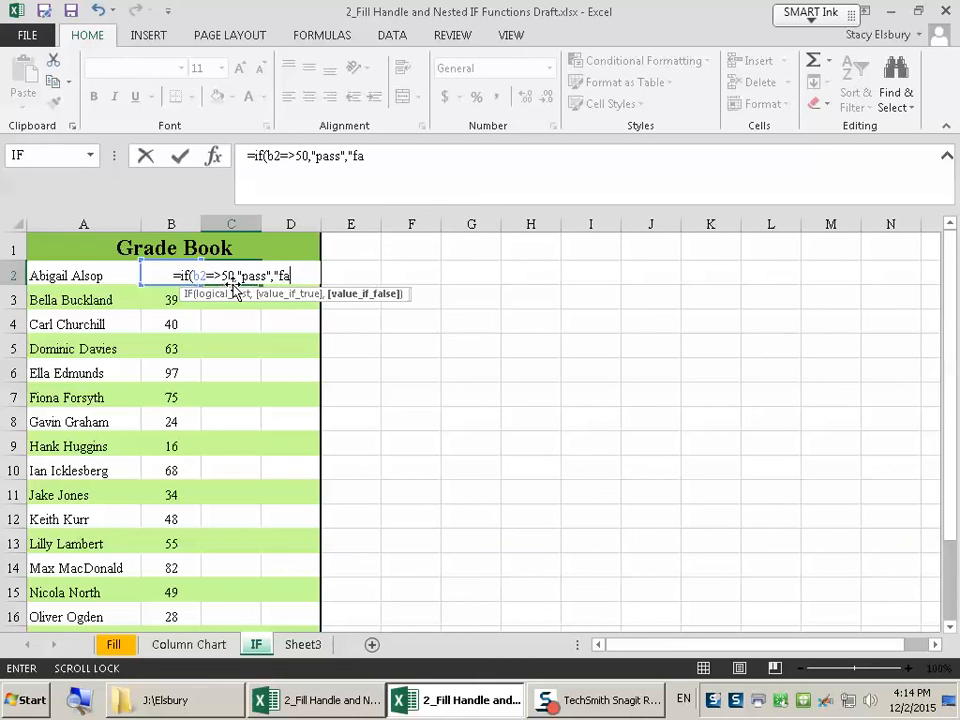
text(il"))
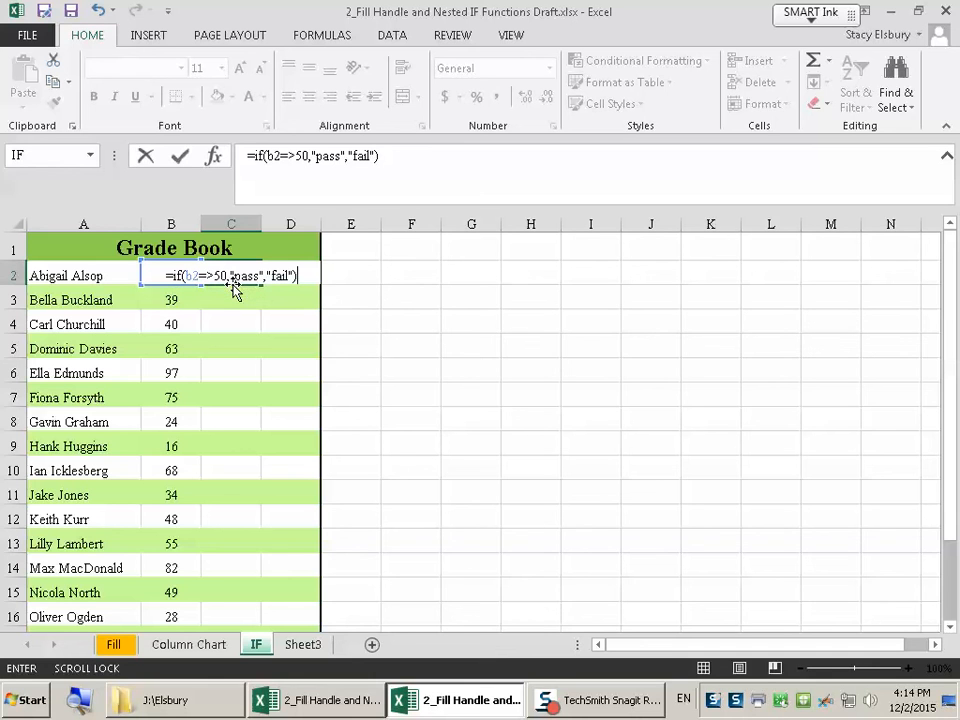
click(401, 156)
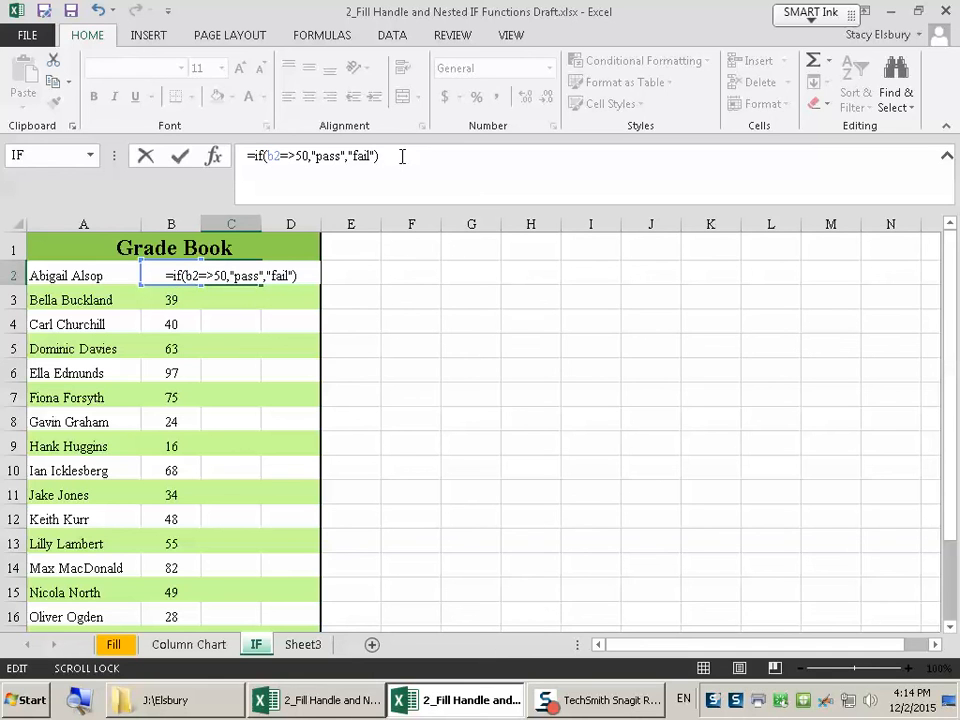
key(Return)
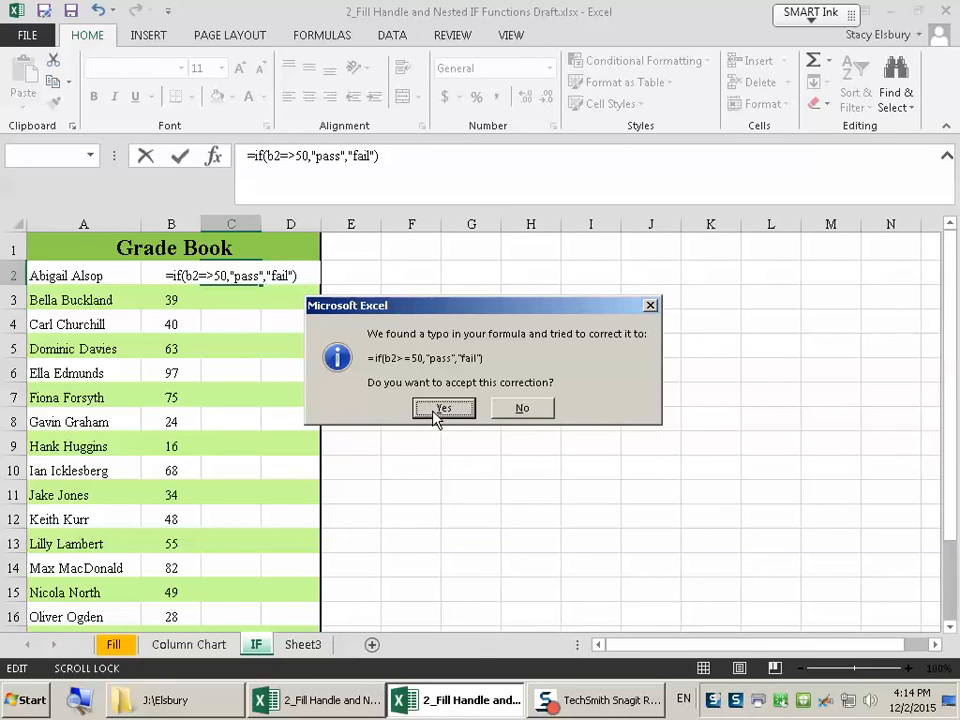
key(Return)
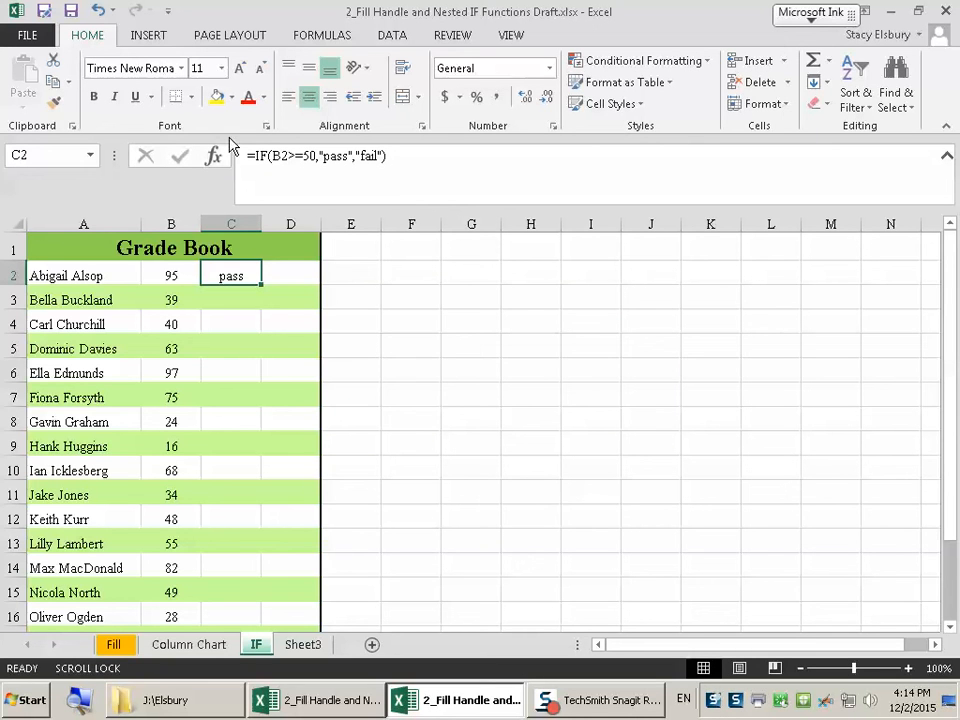
Change the comparison in the C2 formula to => and accept the suggested correction to >=
click(292, 156)
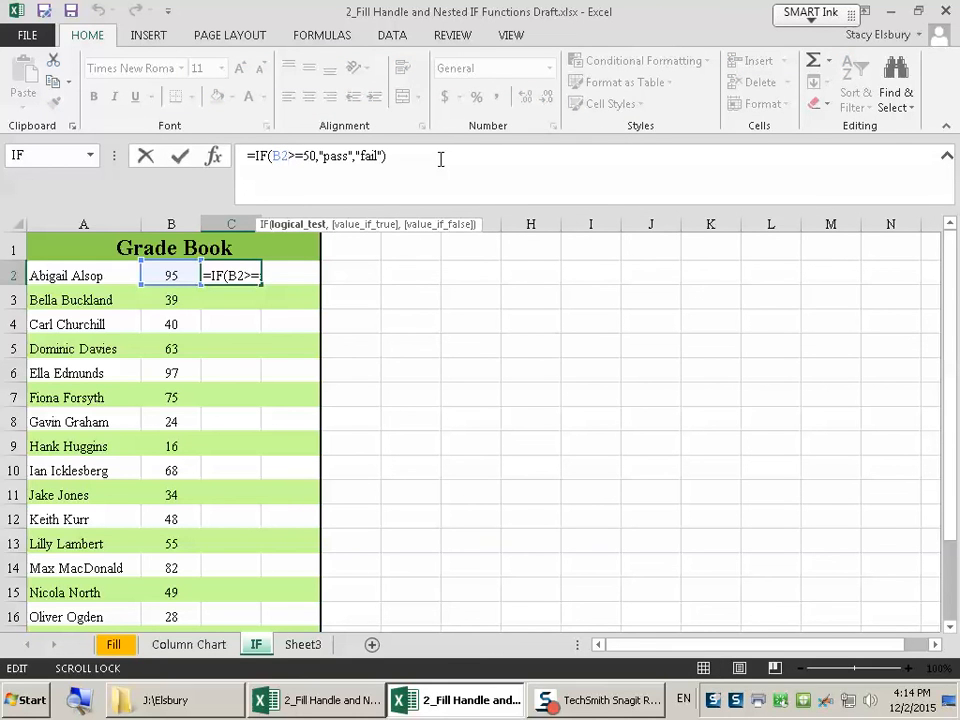
key(Delete)
key(Delete)
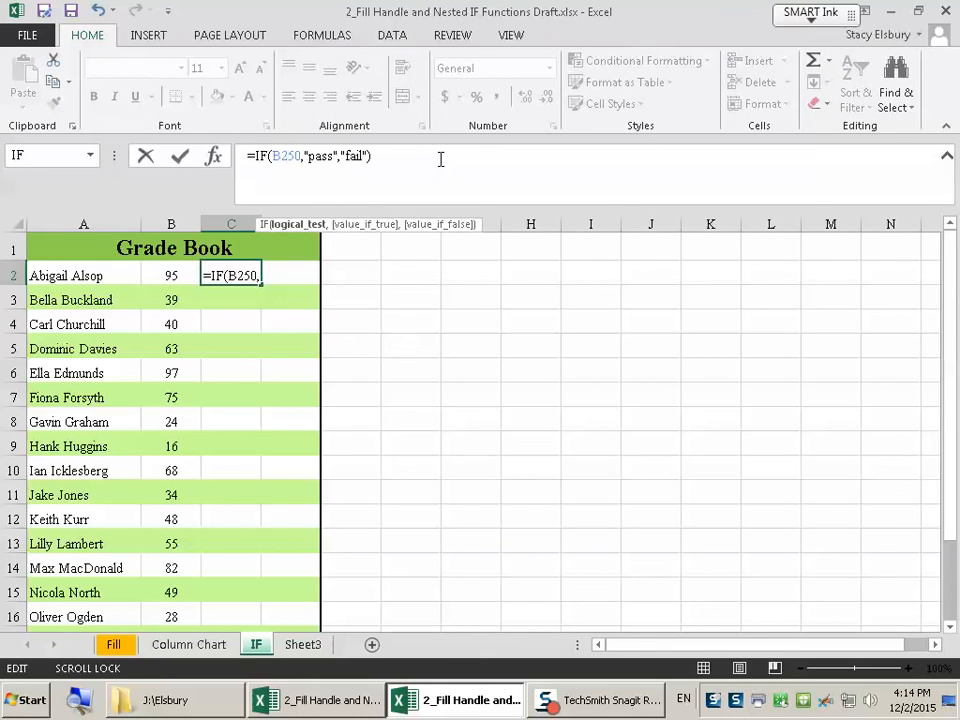
text(=)
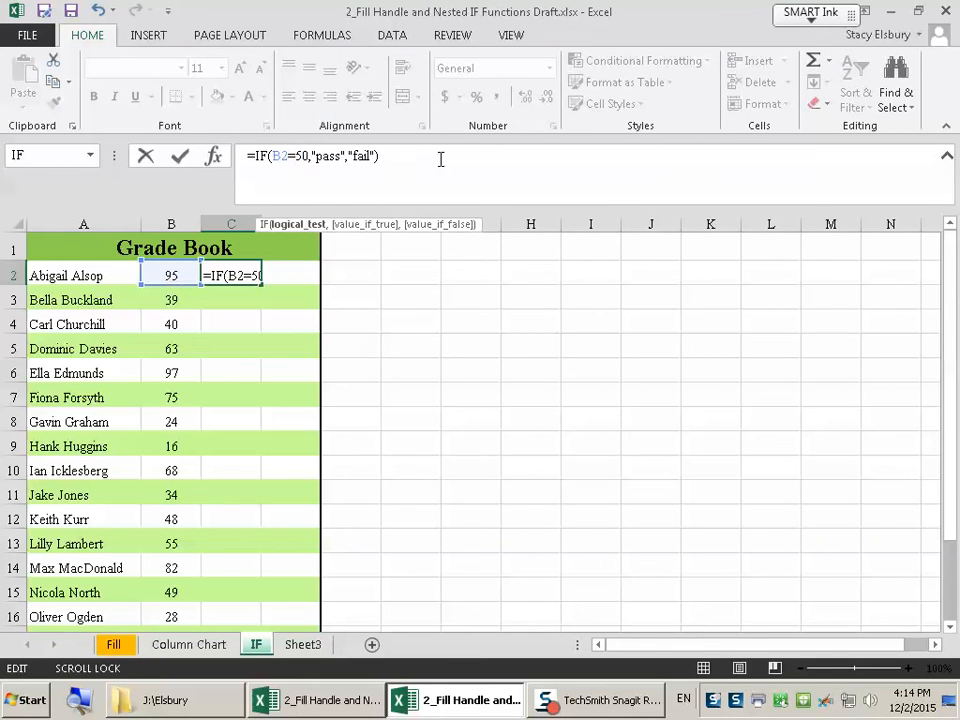
text(>)
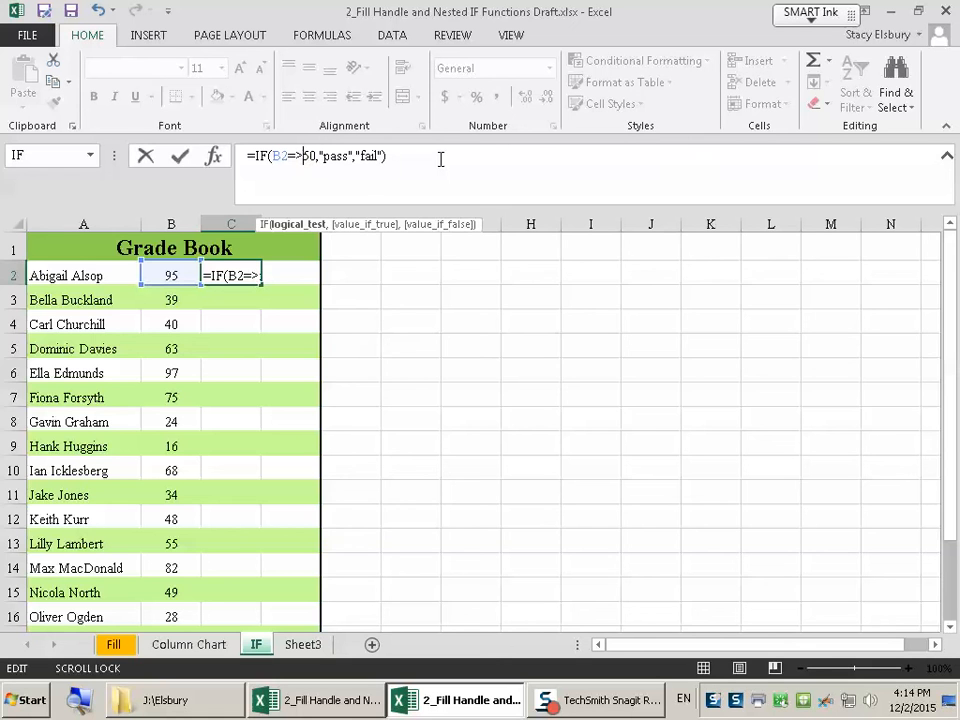
key(Return)
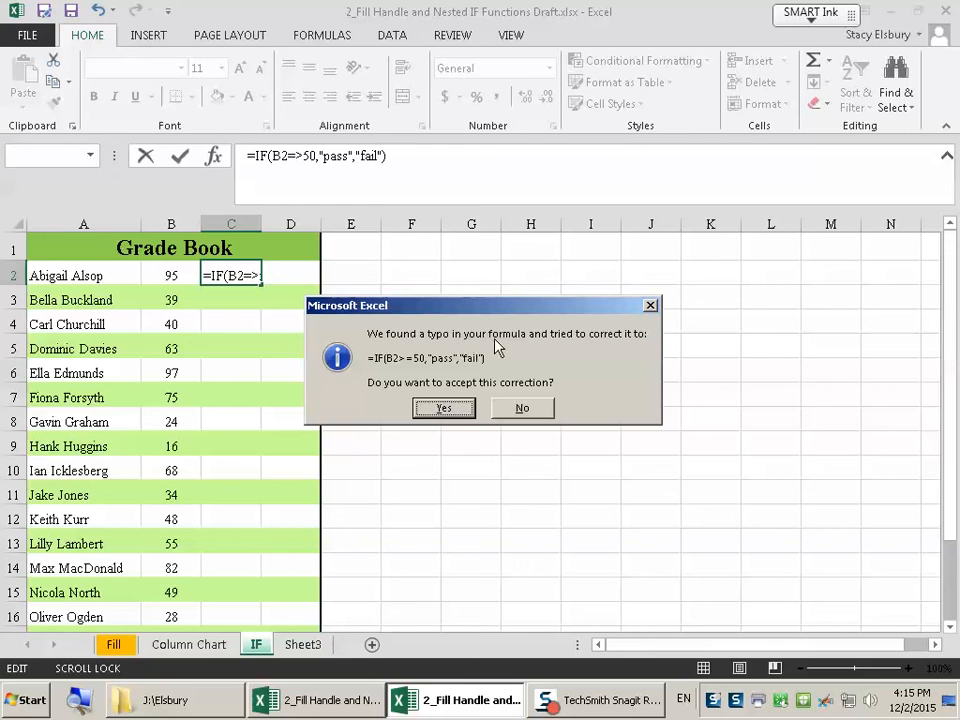
click(458, 409)
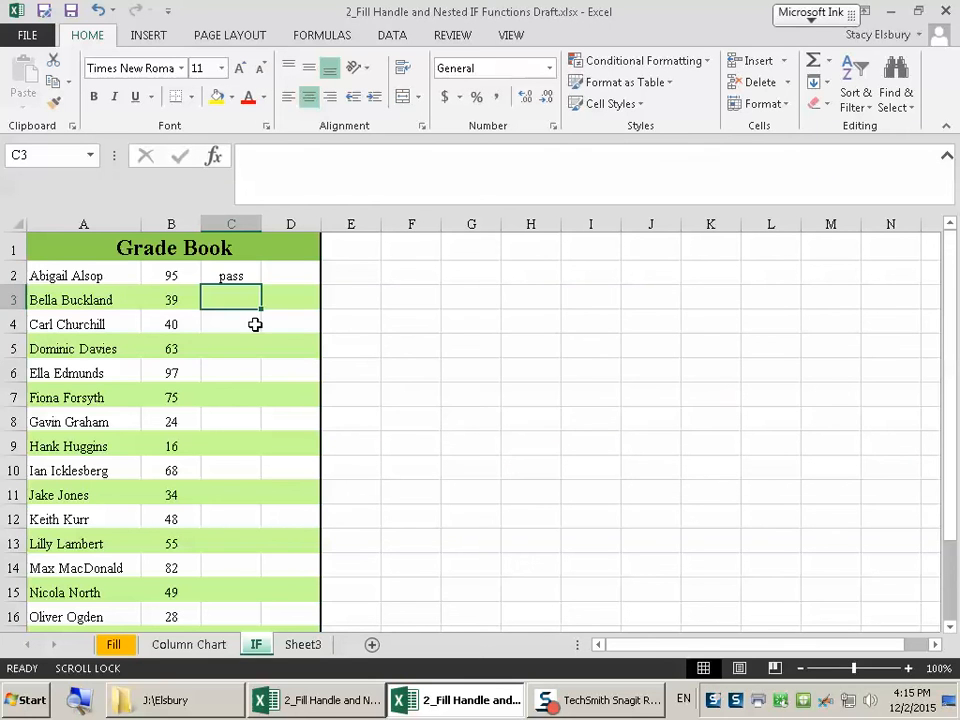
Fill the pass/fail formula from C2 down to C18 with the fill handle
click(251, 279)
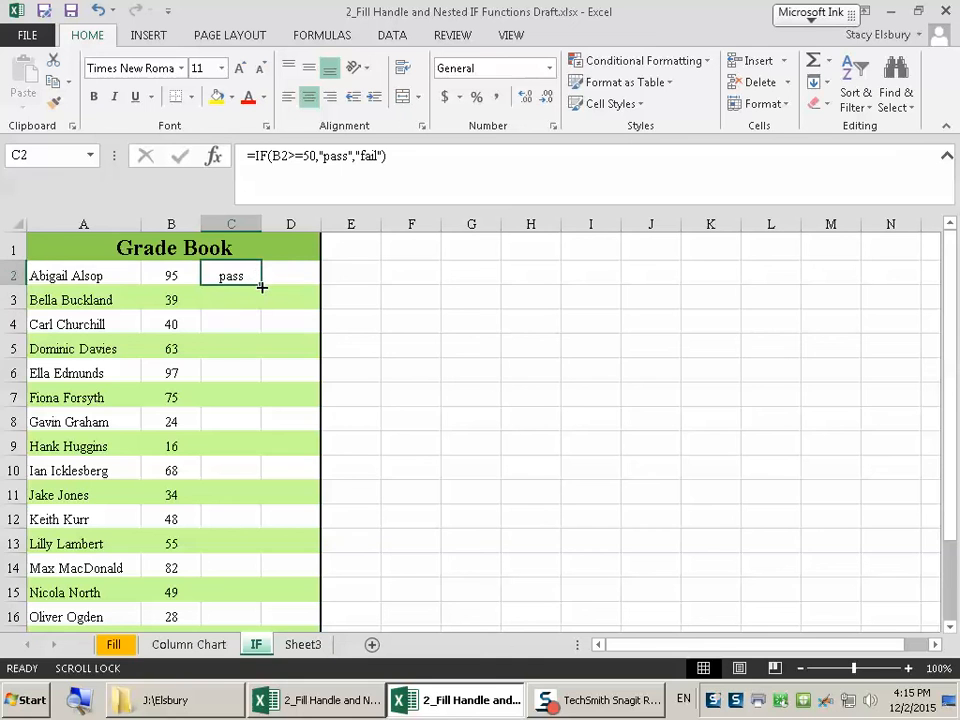
drag(260, 284, 261, 598)
click(386, 523)
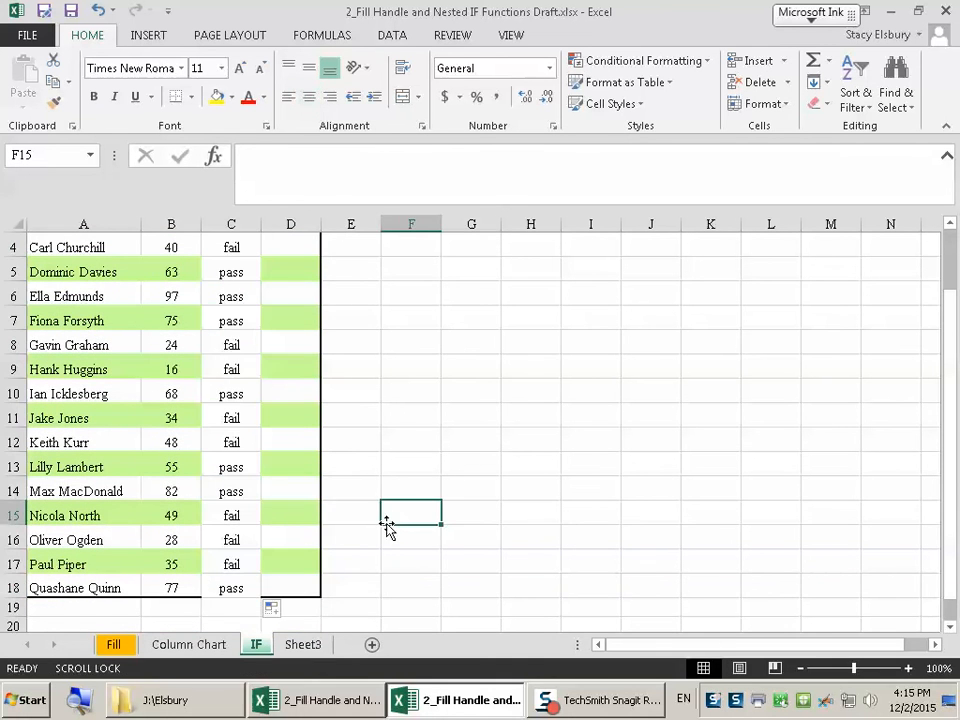
scroll(386, 523, up, 1)
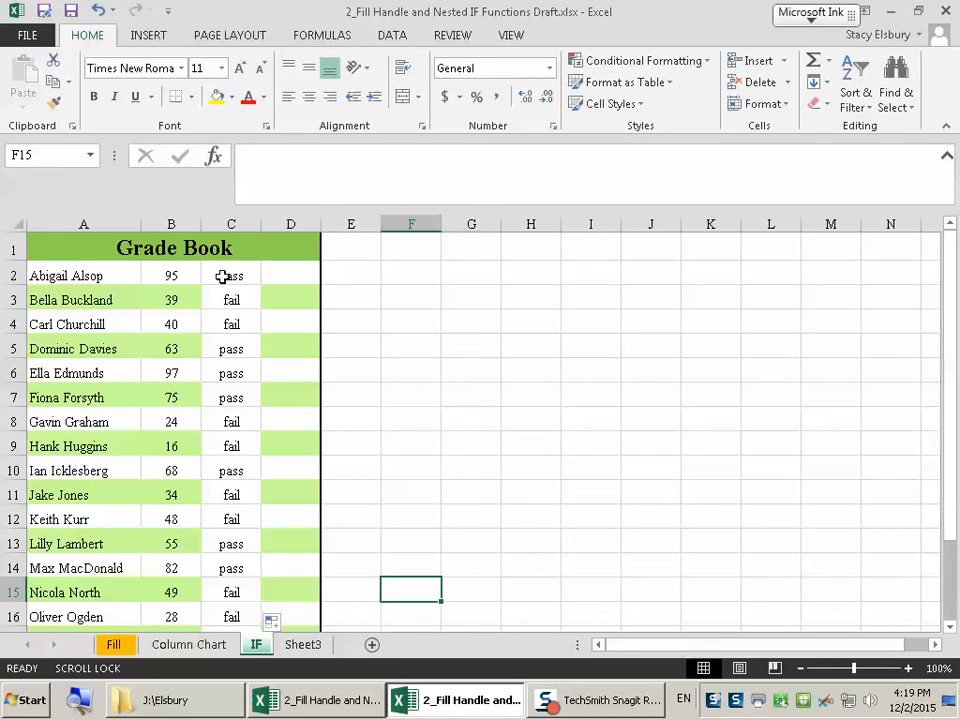
In D2, start an IF formula with the logical test b2<50 that returns "F" if true
click(295, 277)
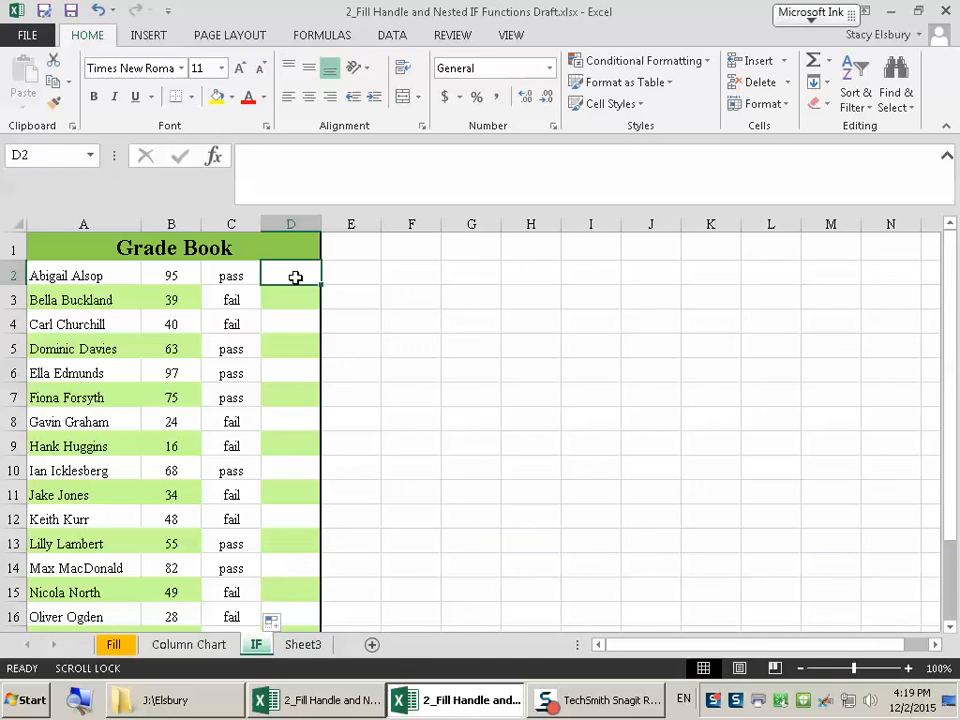
text(=if)
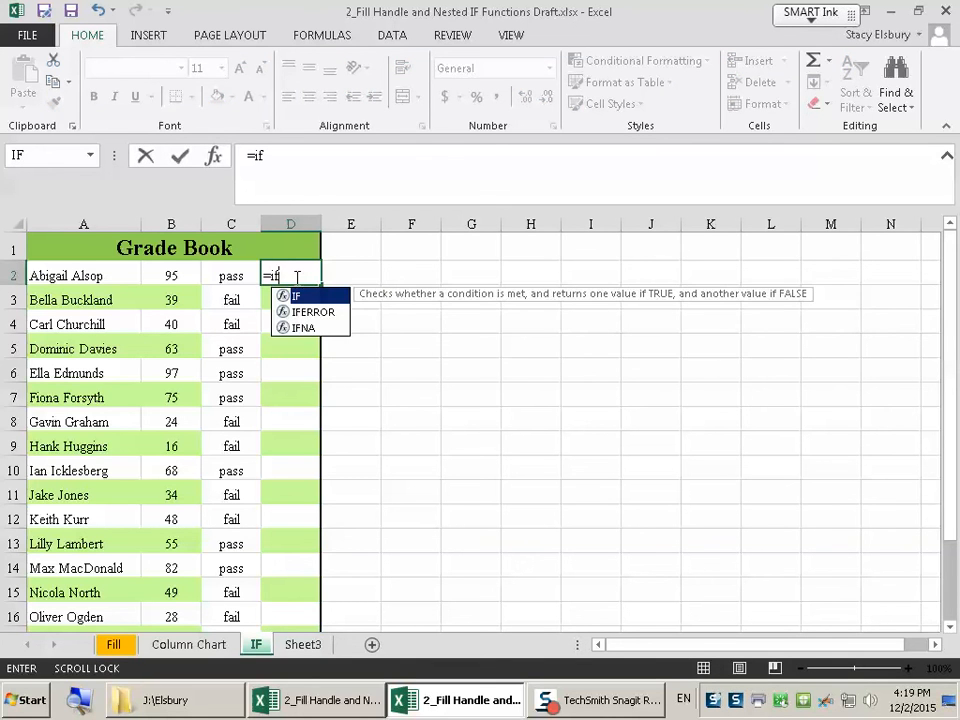
text(()
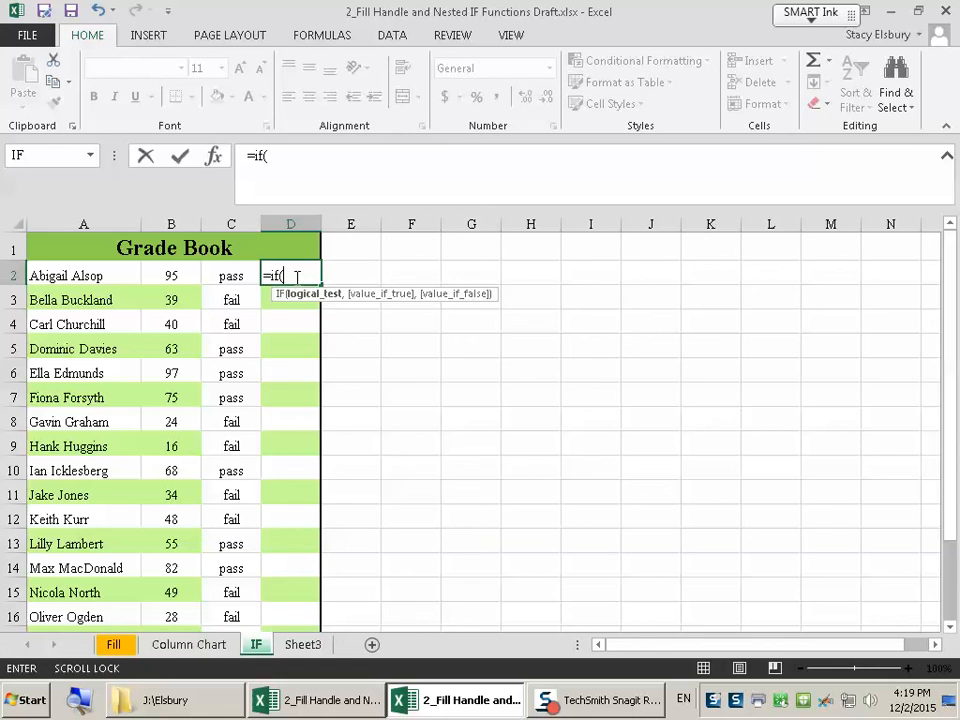
text(b)
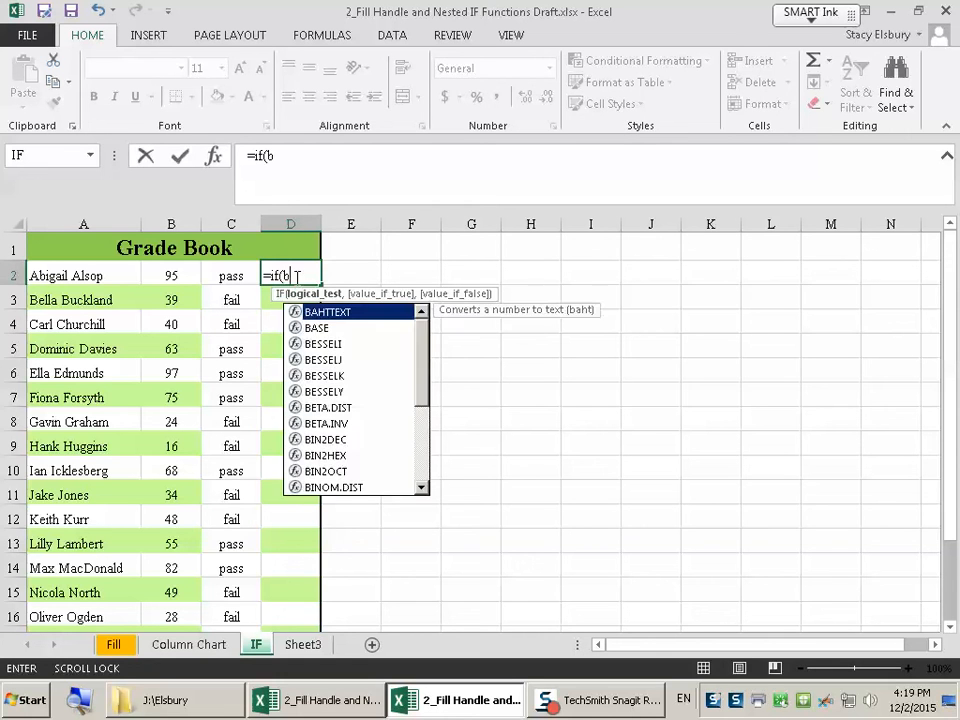
text(2)
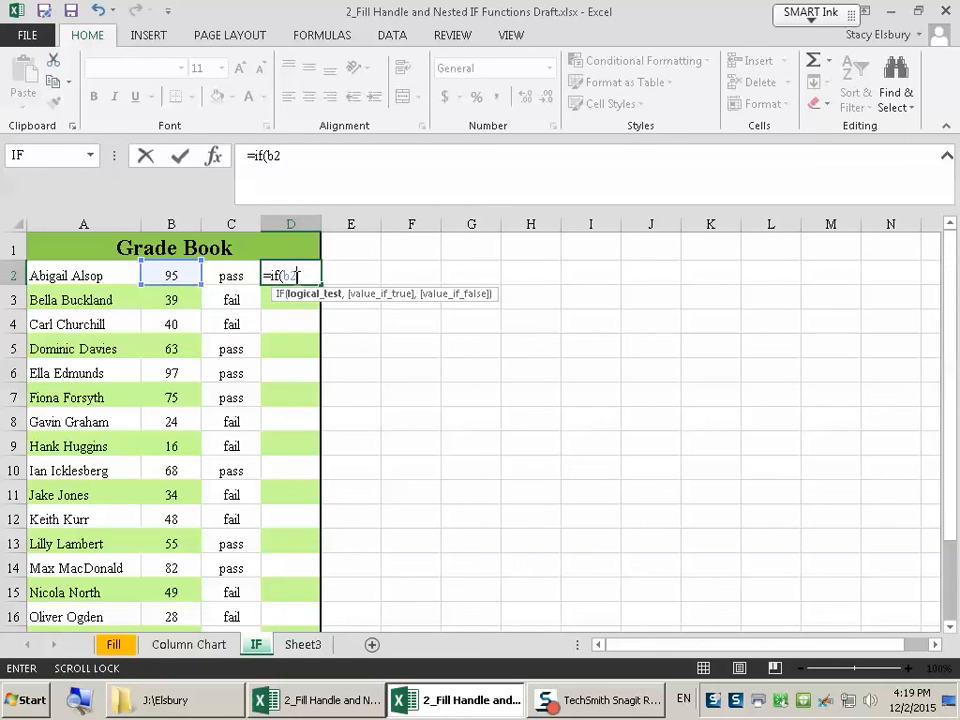
text(,)
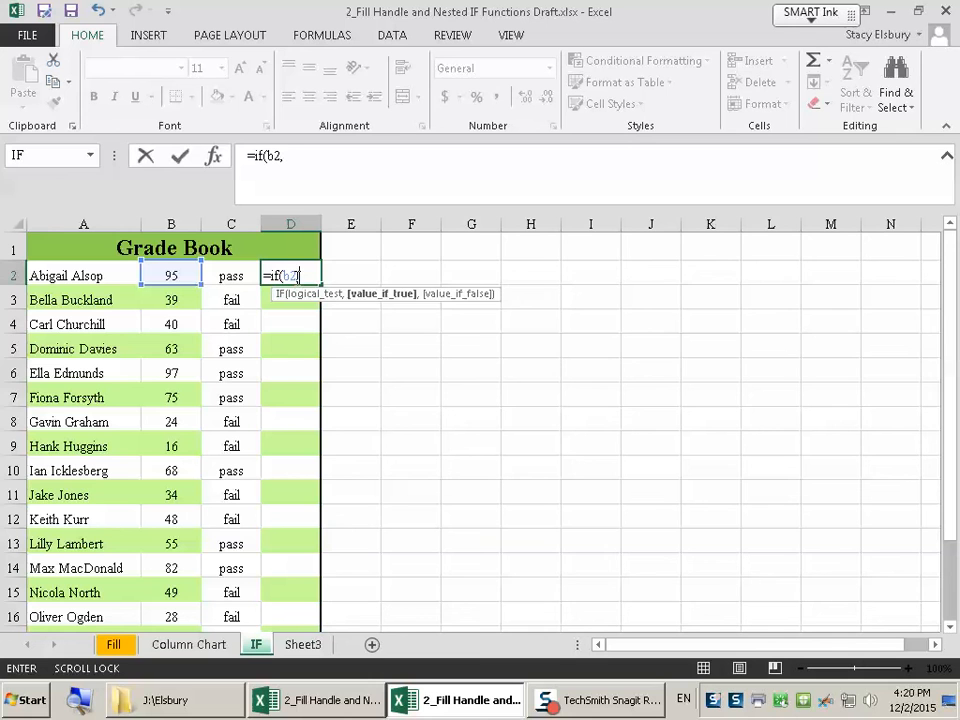
key(BackSpace)
text(<50)
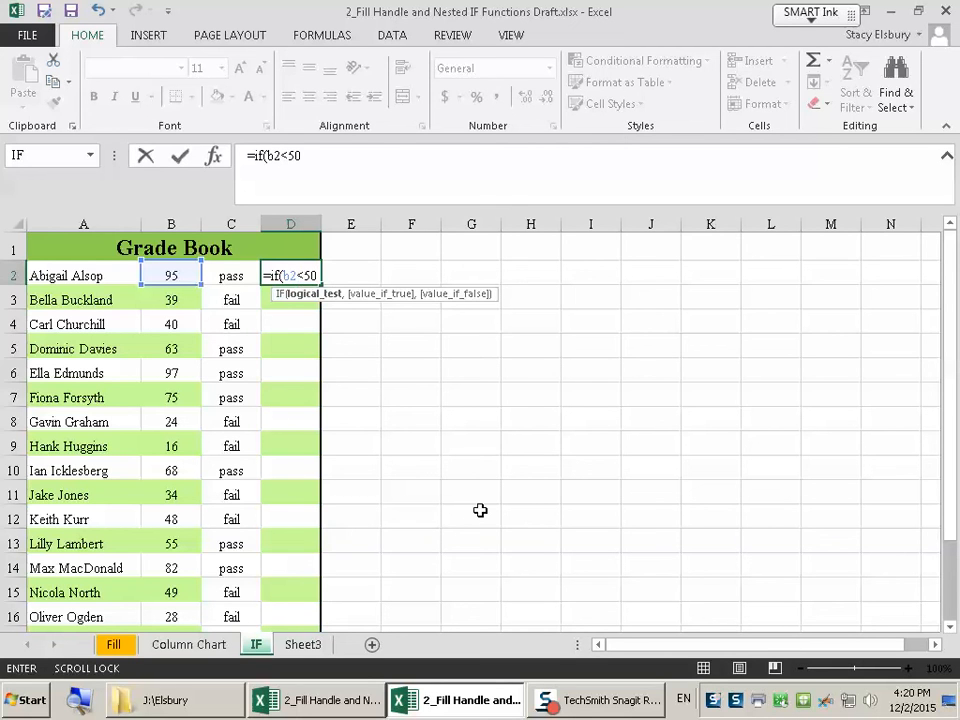
text(,)
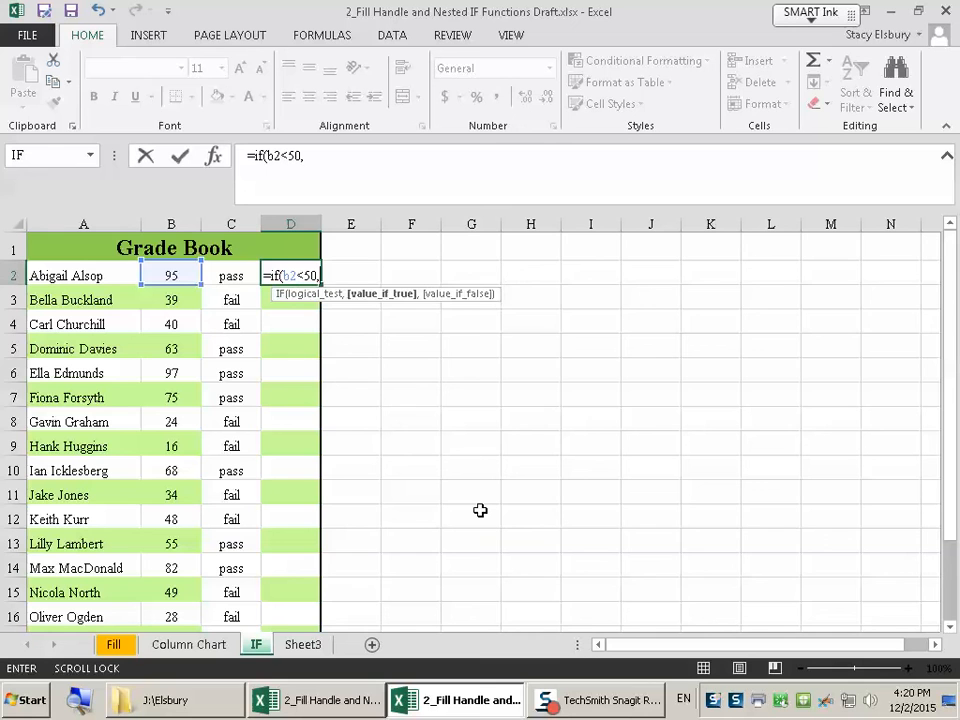
text("F",)
key(BackSpace)
text(,)
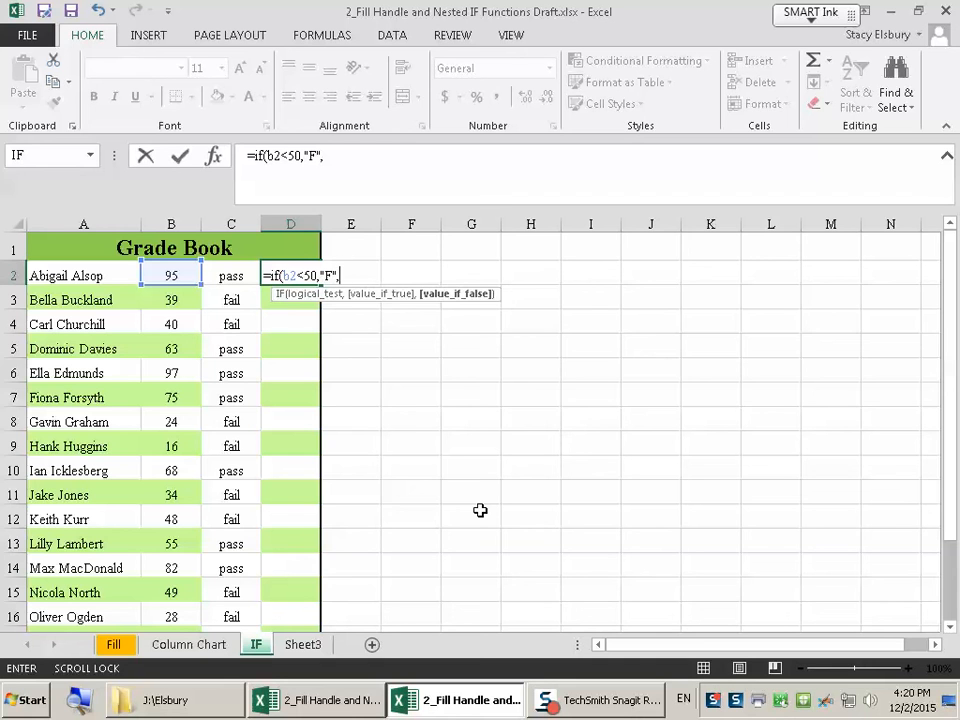
Nest a second IF as the false value of the D2 formula, testing b2<=64 and returning "C" if true
text(IF)
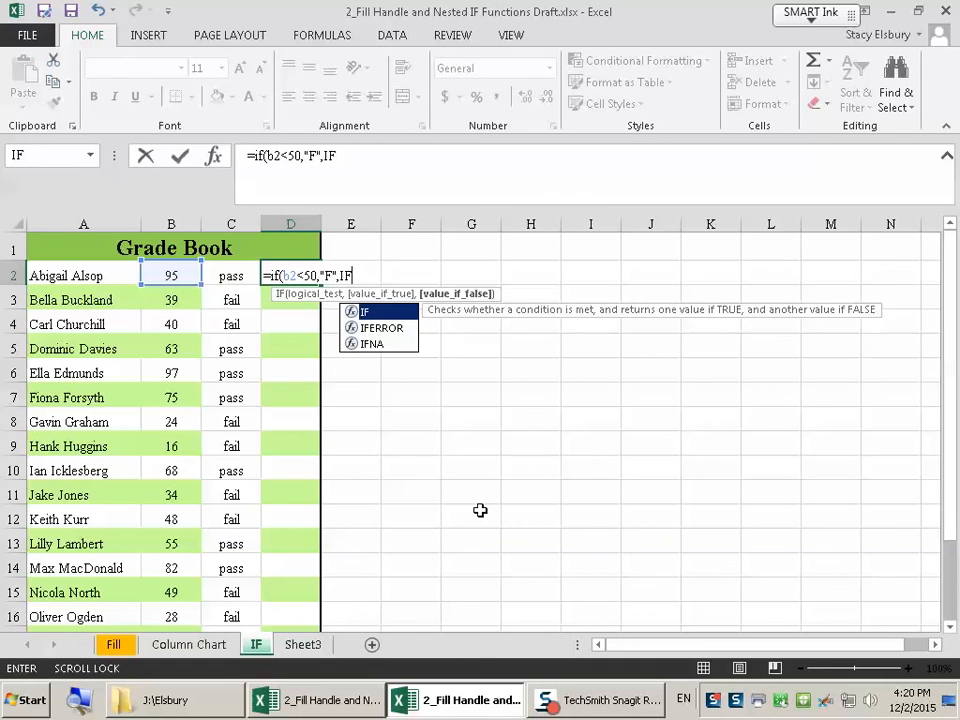
text(()
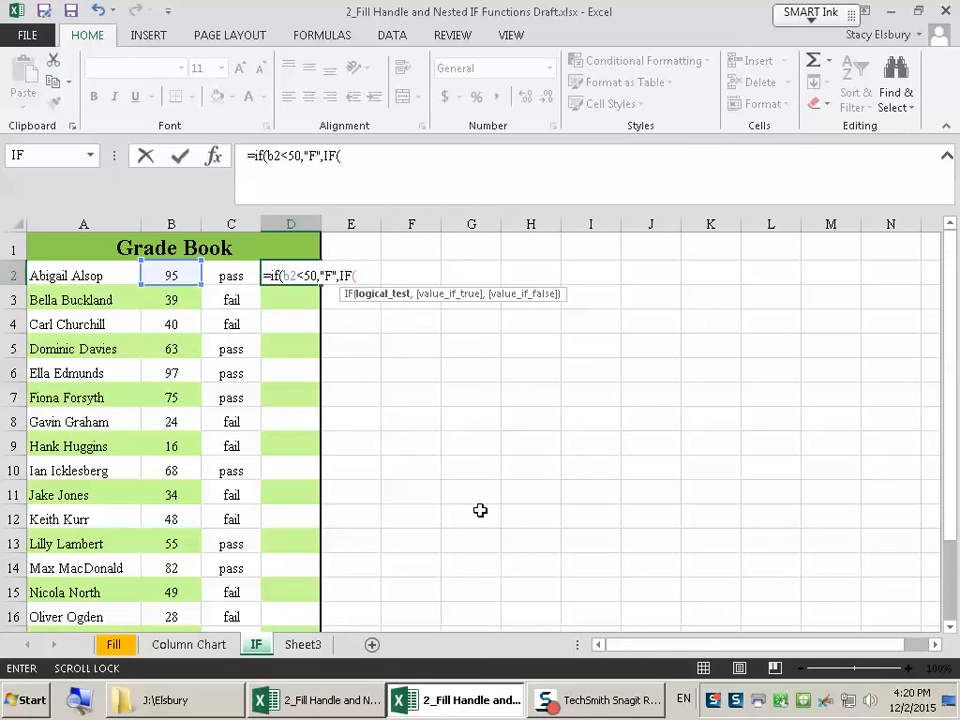
text(b2)
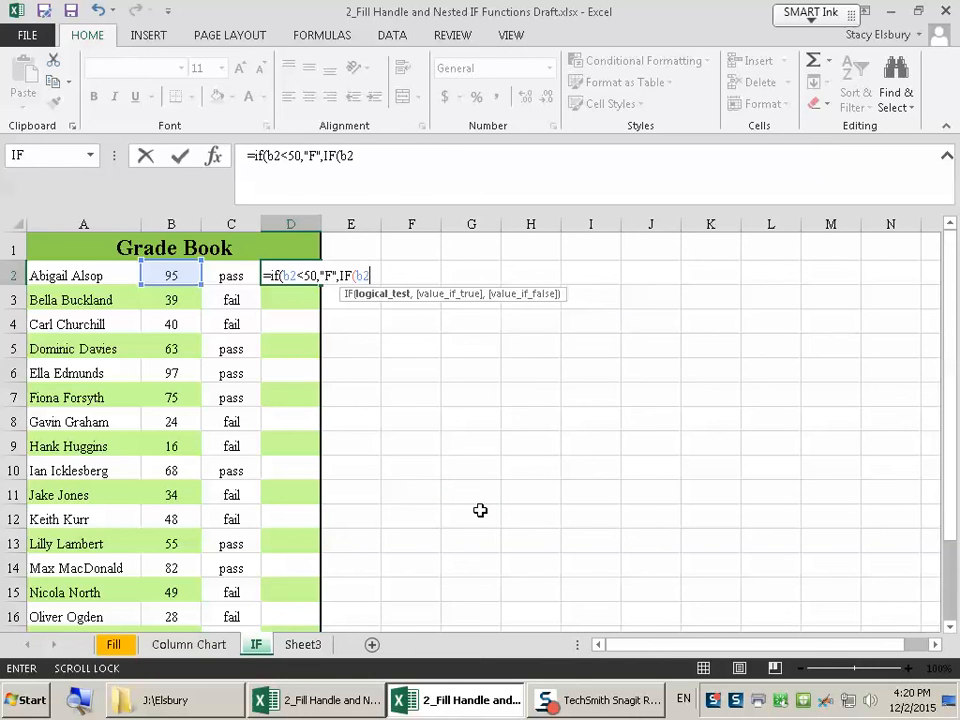
text(<=)
text(64,)
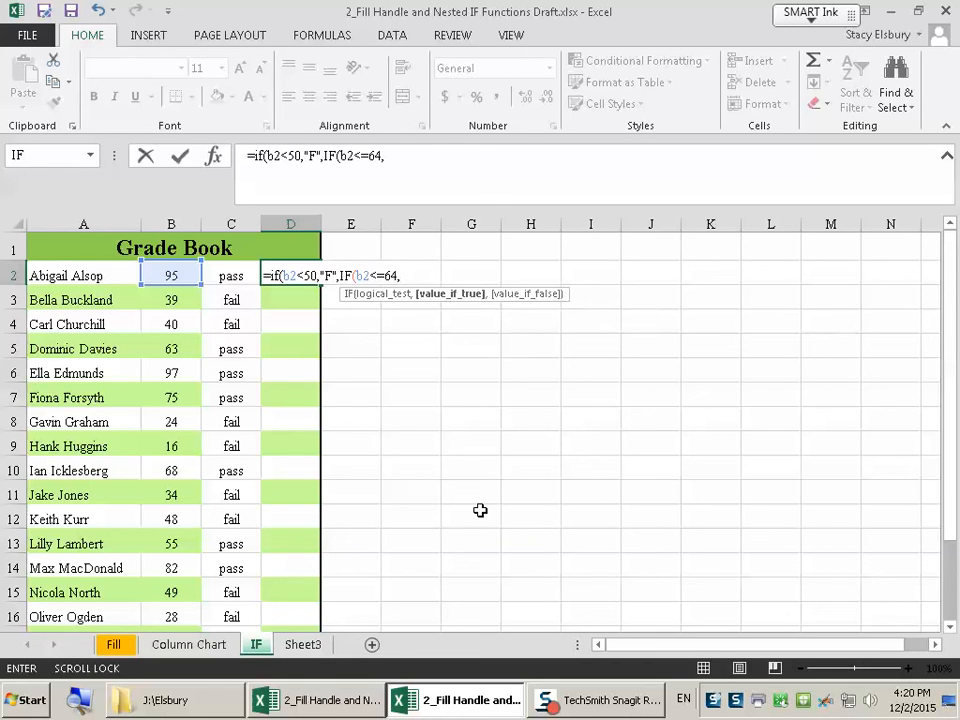
text("C",)
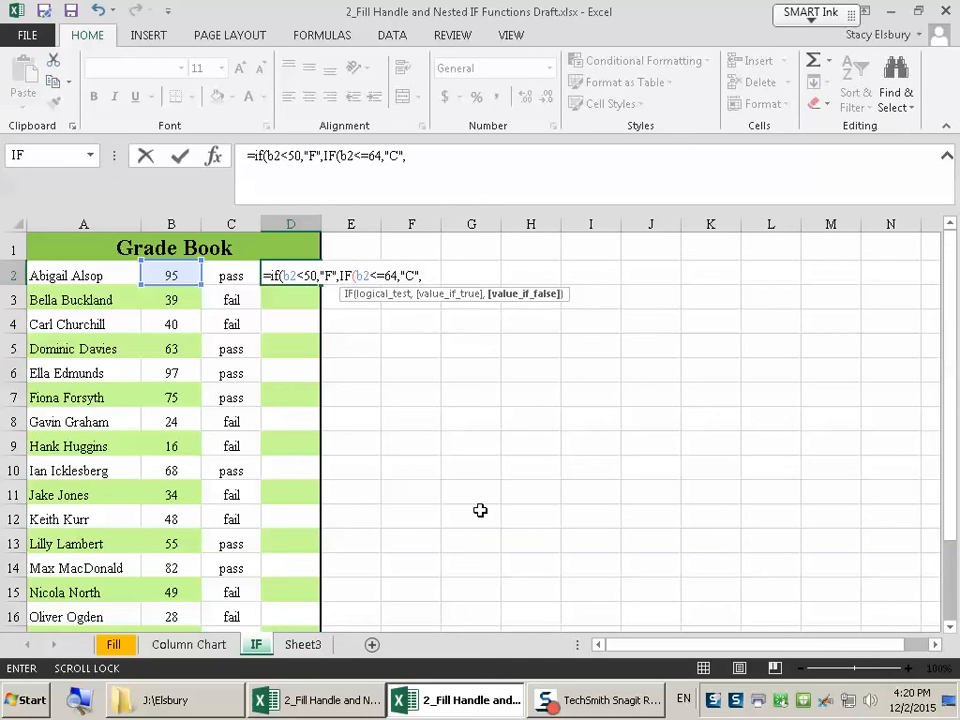
Nest a third IF testing B2<=79 with "B" if true and "A" if false, close all three parentheses and enter the D2 formula
text(IF)
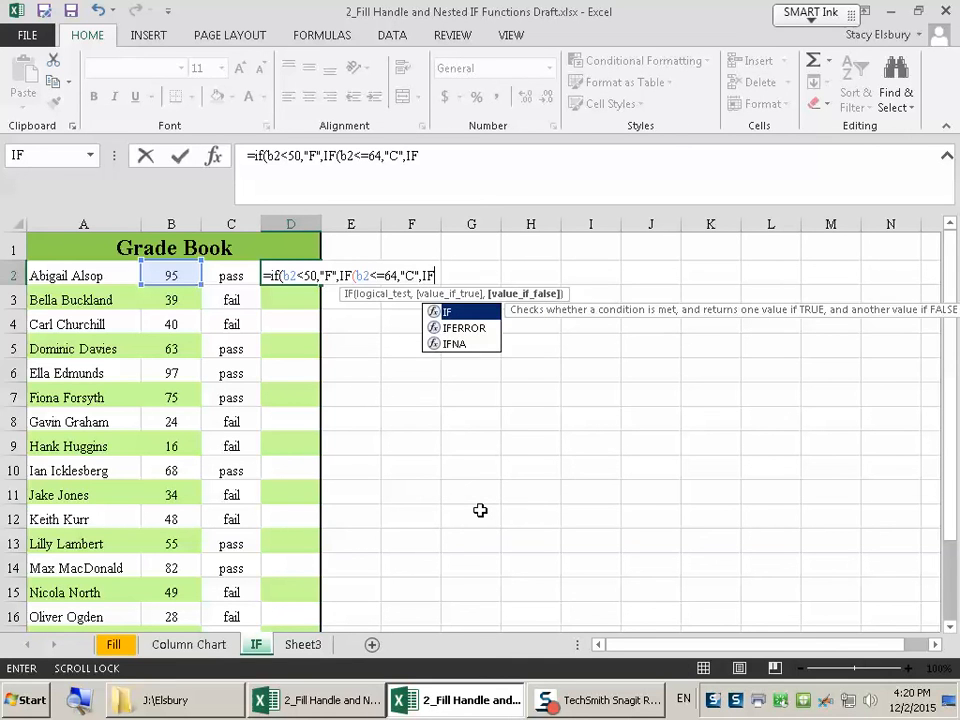
text(()
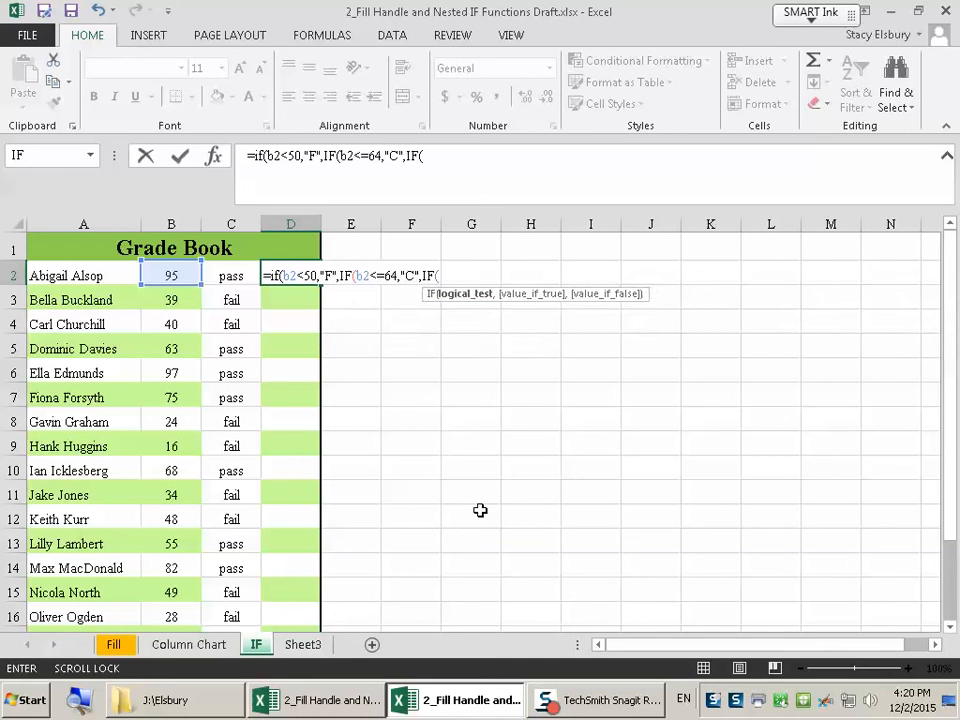
text(B2)
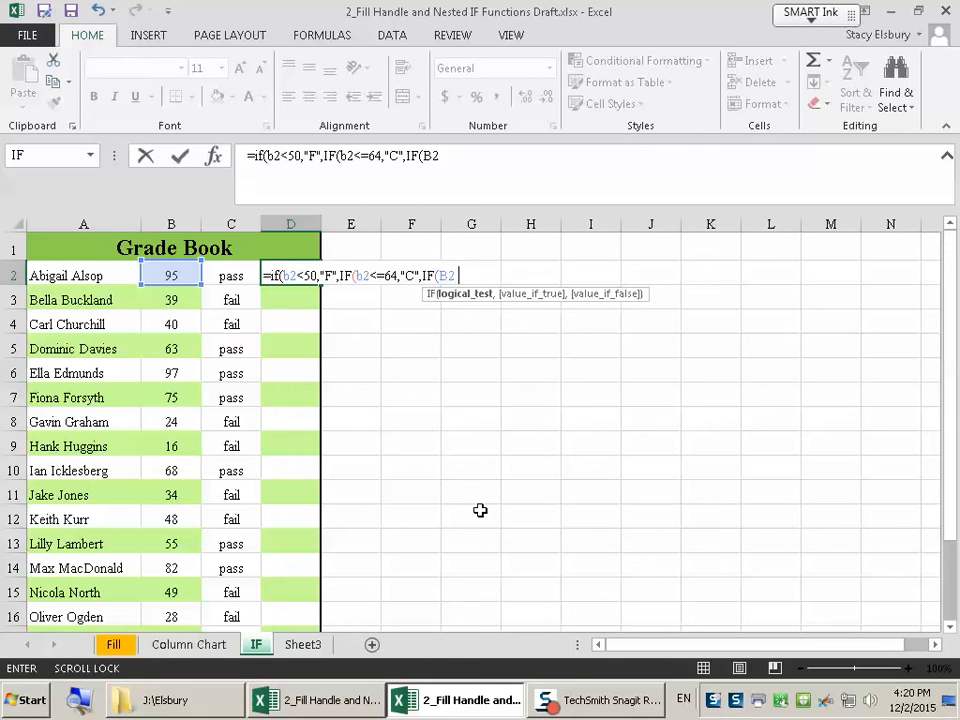
text(<=79,)
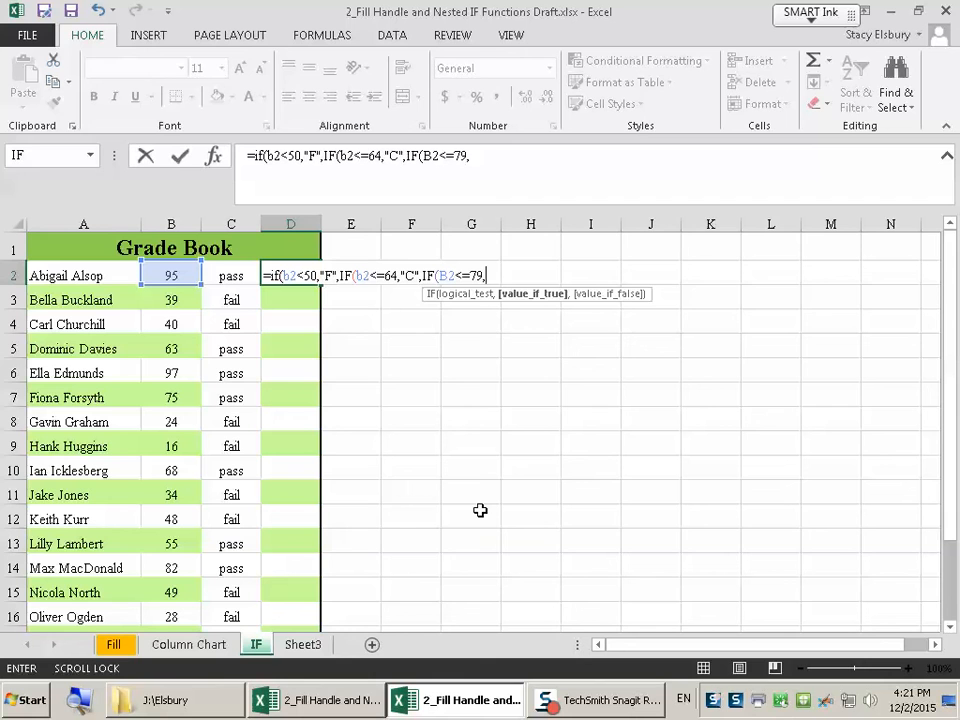
text("B",)
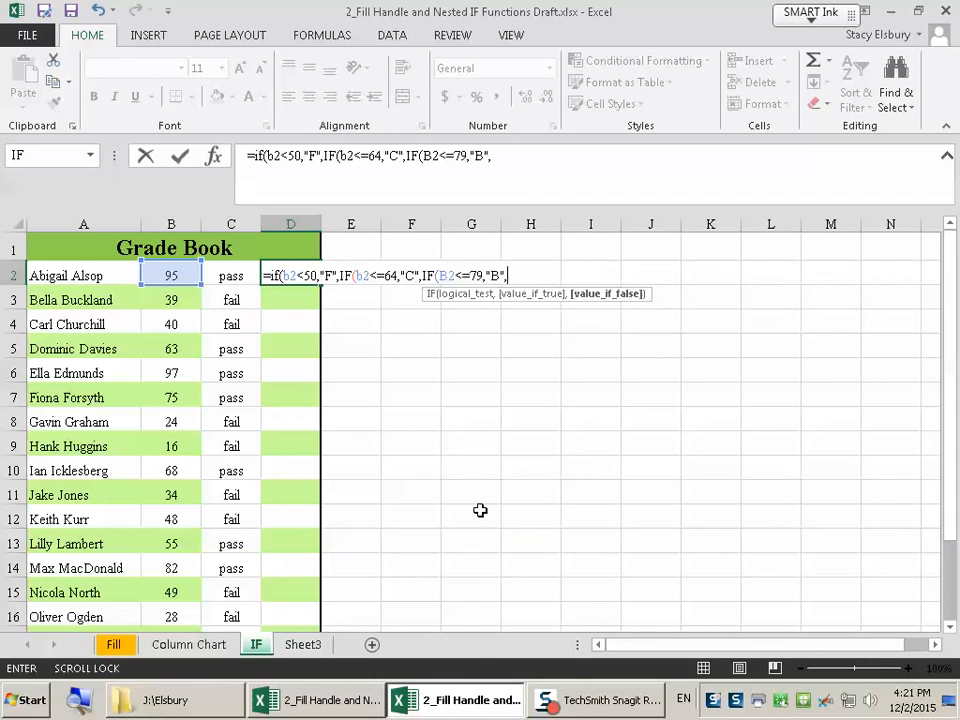
text("A"))))
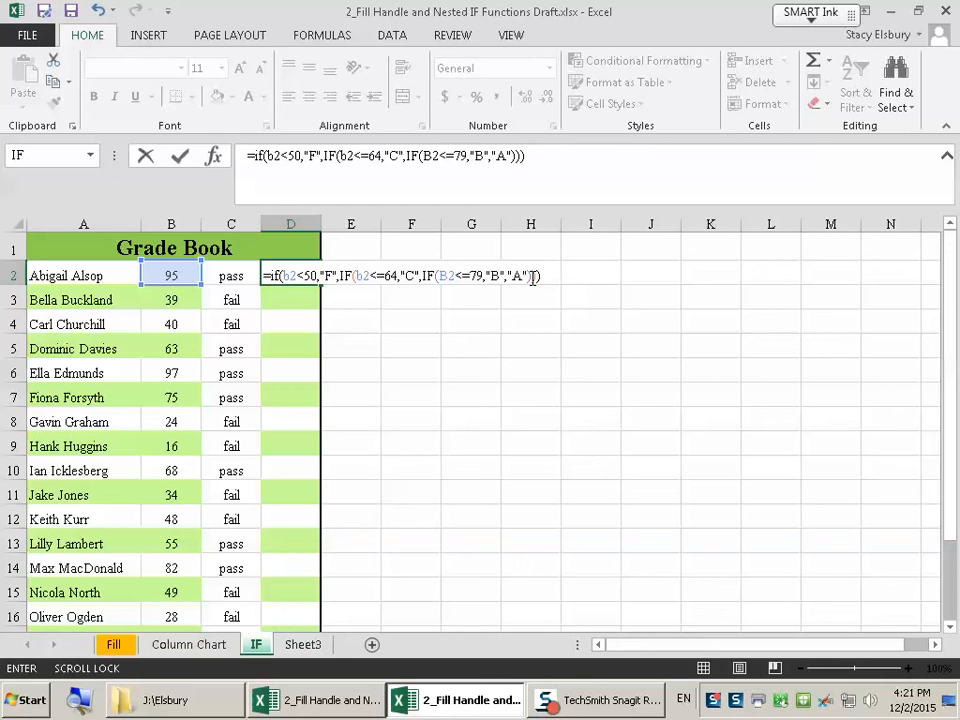
click(553, 155)
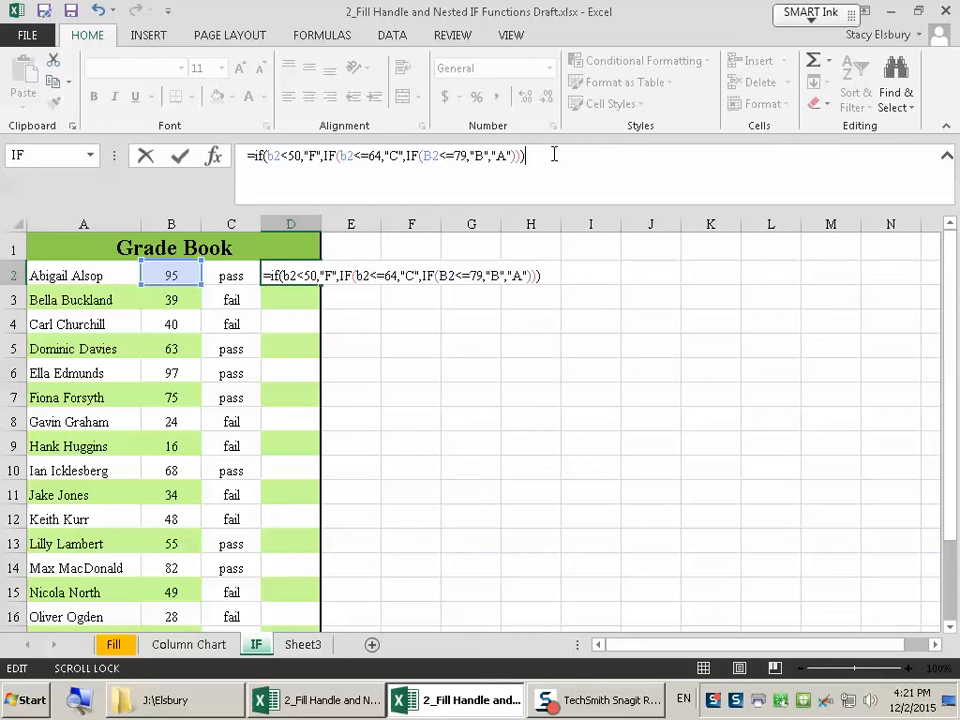
key(Return)
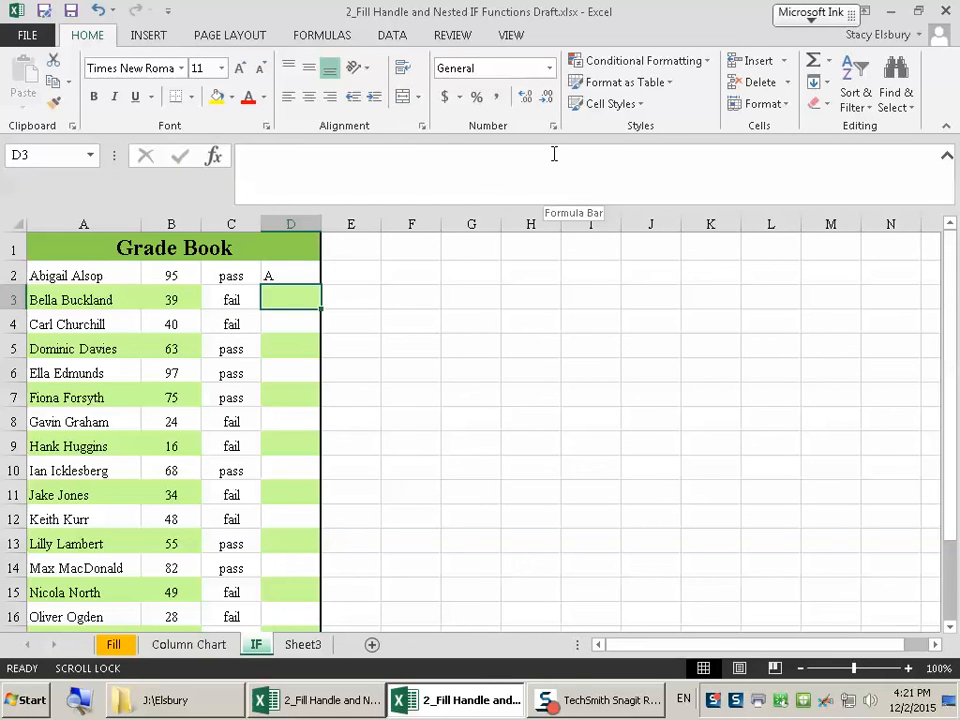
Fill the nested IF letter-grade formula from D2 down to D18 with the fill handle
click(300, 275)
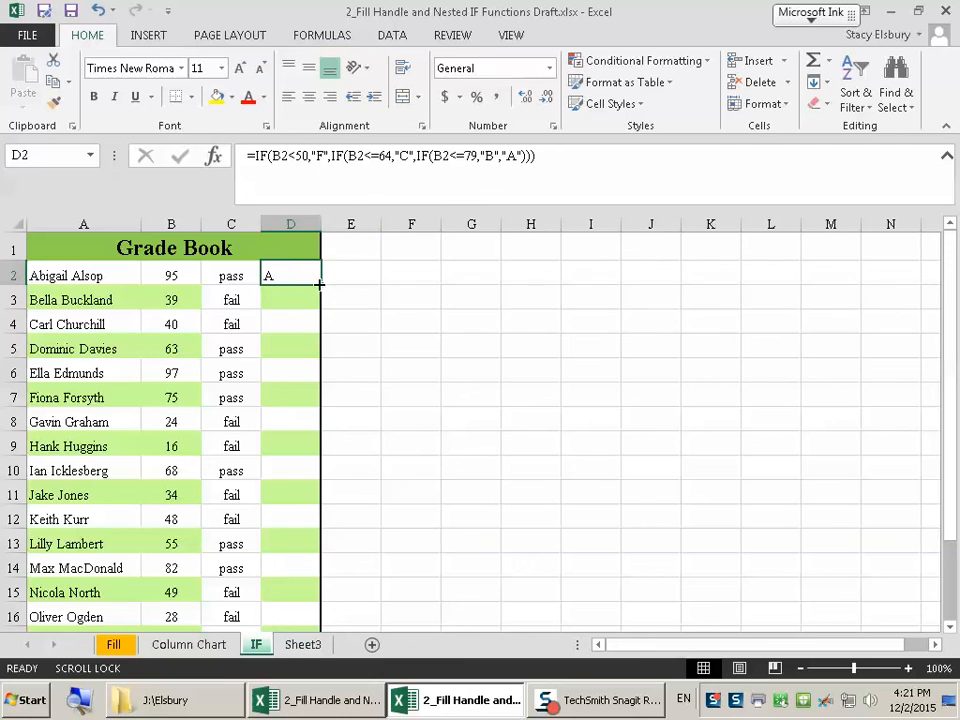
drag(318, 284, 310, 589)
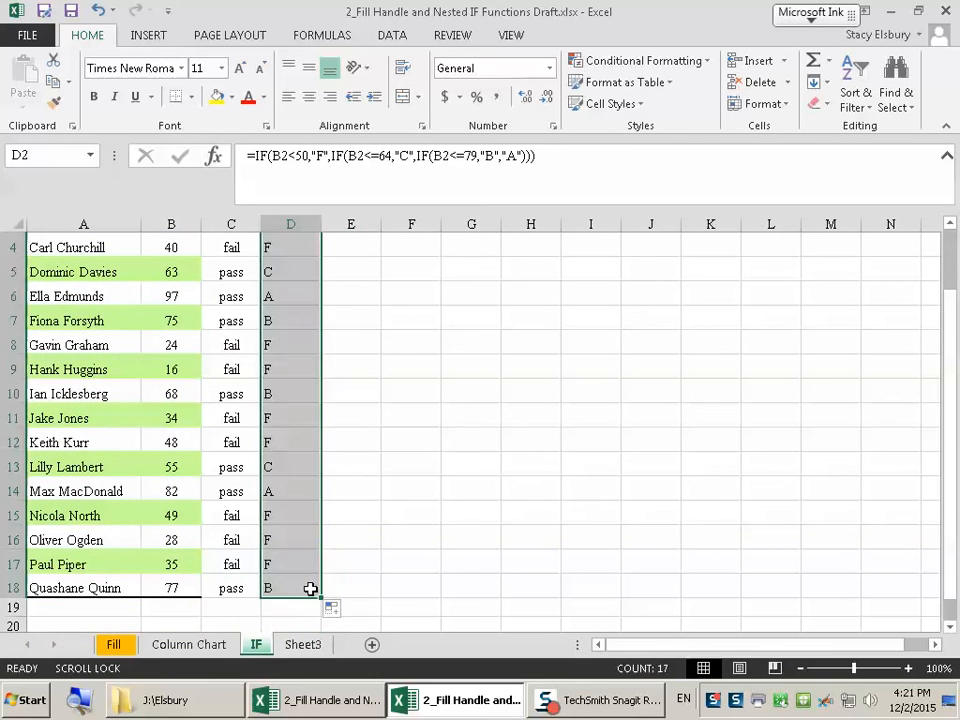
click(446, 514)
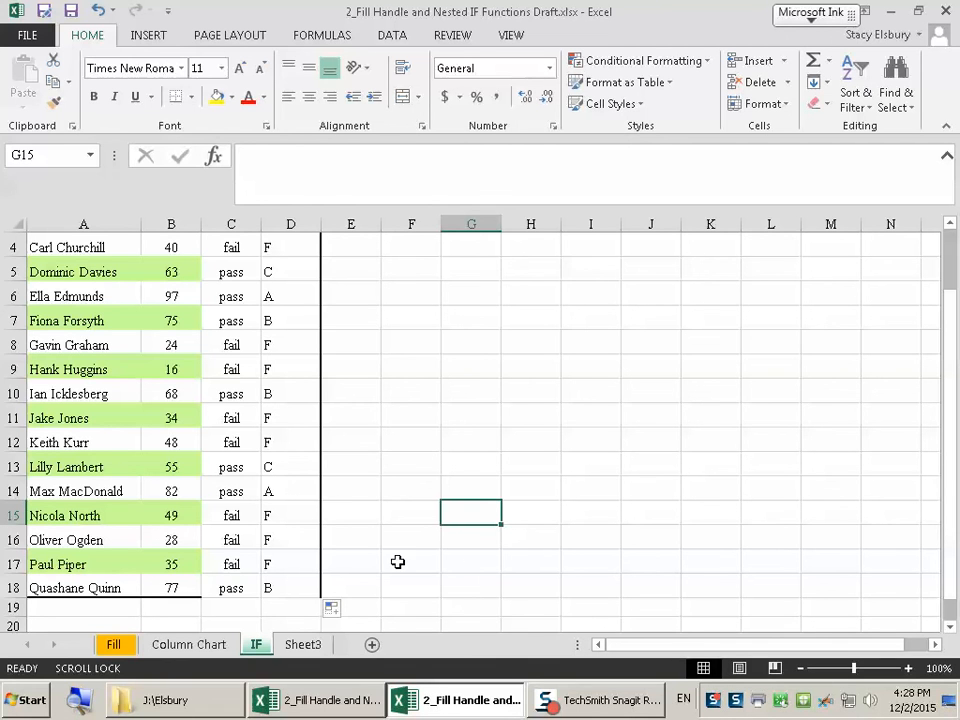
scroll(397, 562, up, 1)
scroll(397, 562, down, 1)
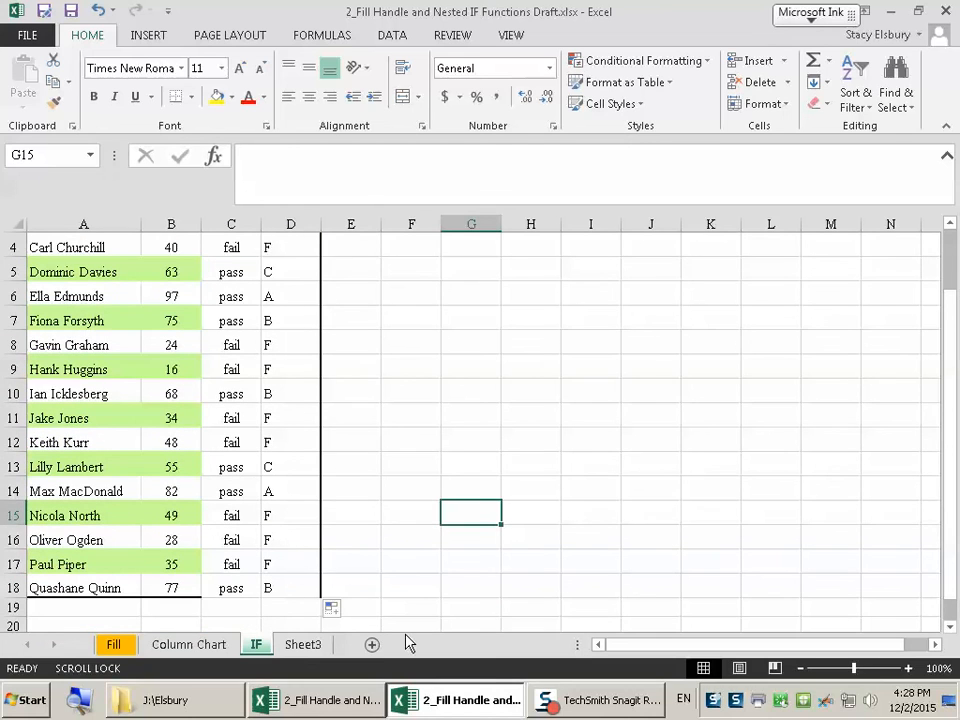